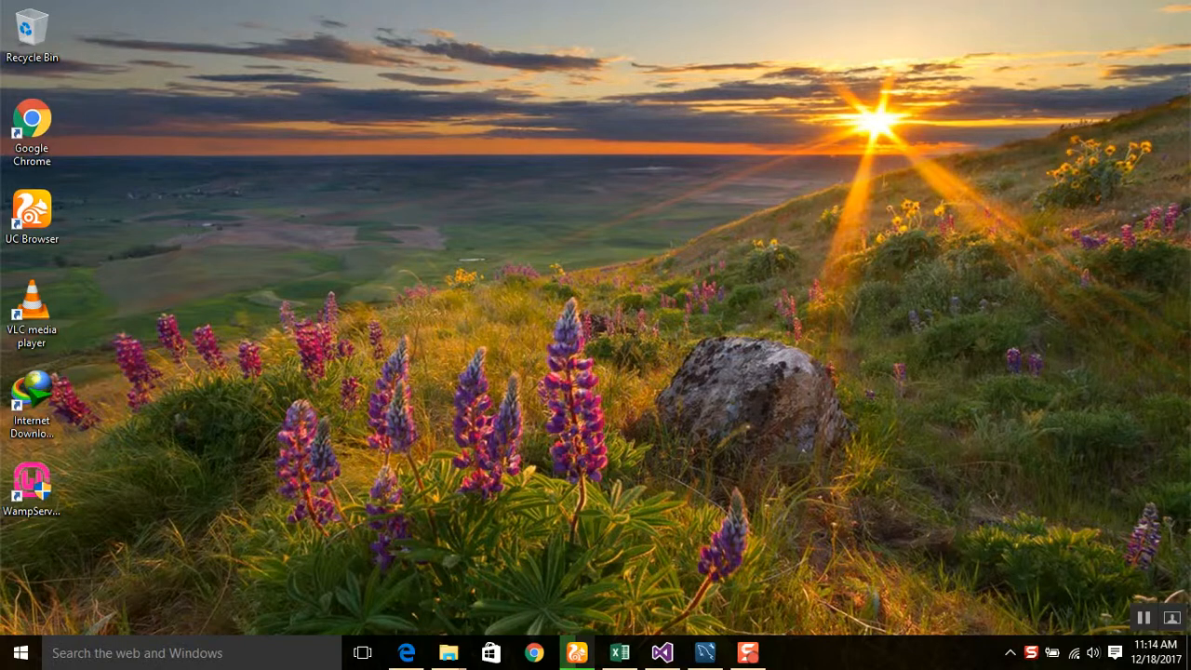
Switch to MySQL Workbench, run the statement CREATE DATABASE college; and refresh the schema list
click(714, 656)
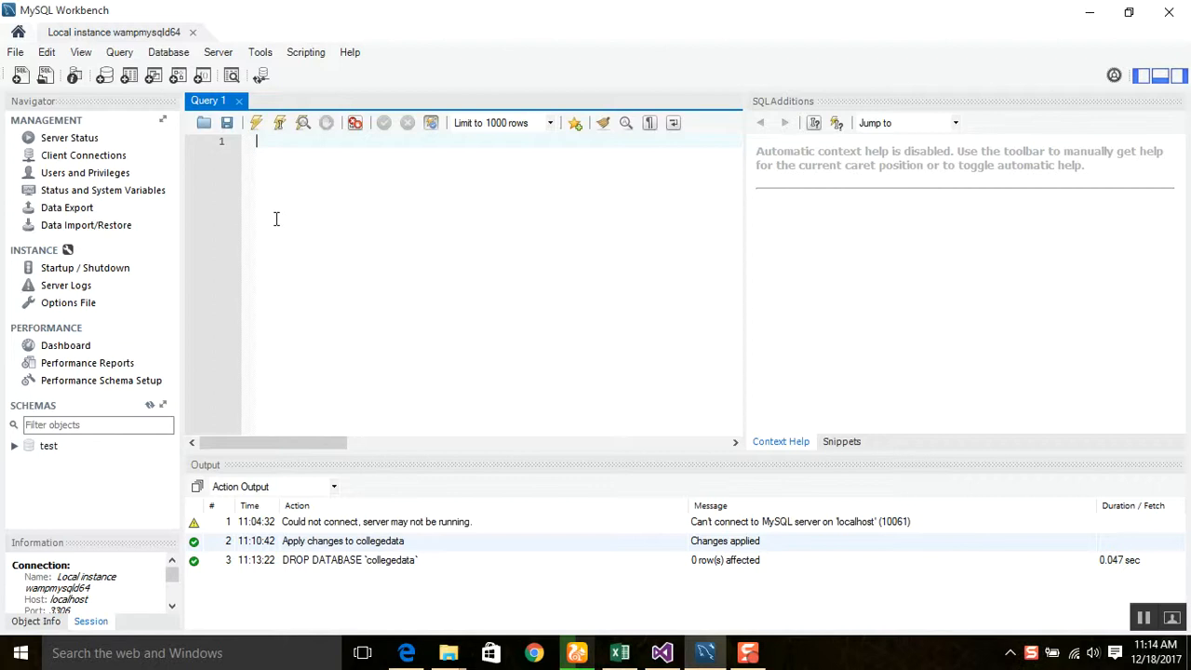
text(CREATE DATABASE )
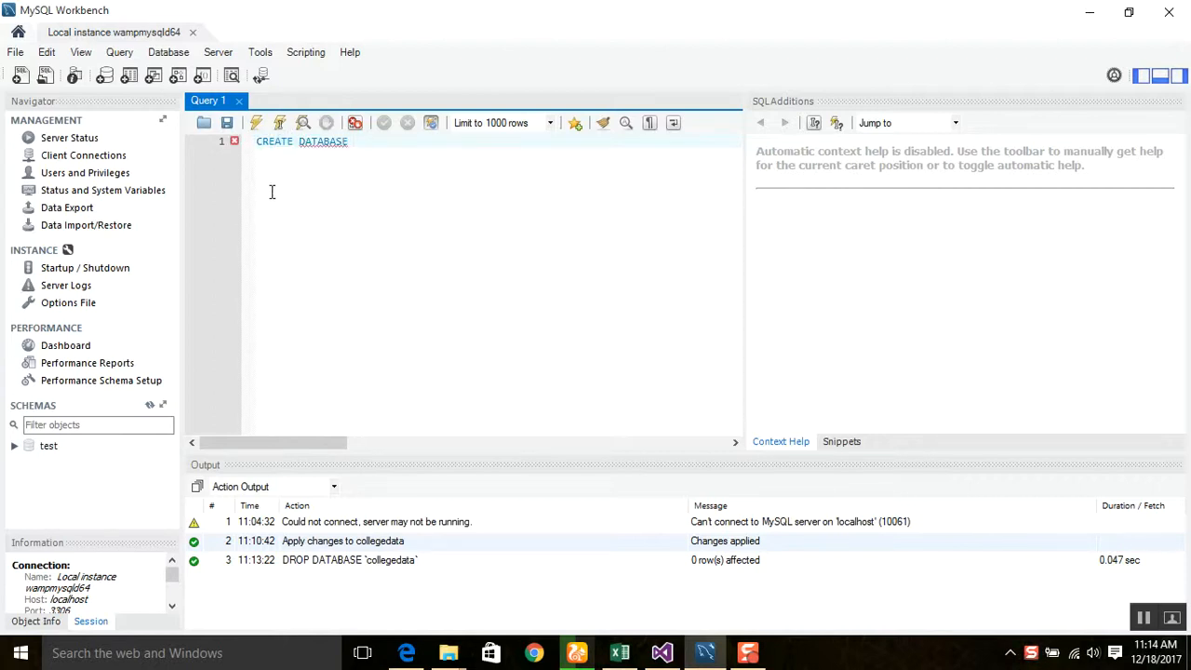
text(college;)
key(Return)
key(ctrl+a)
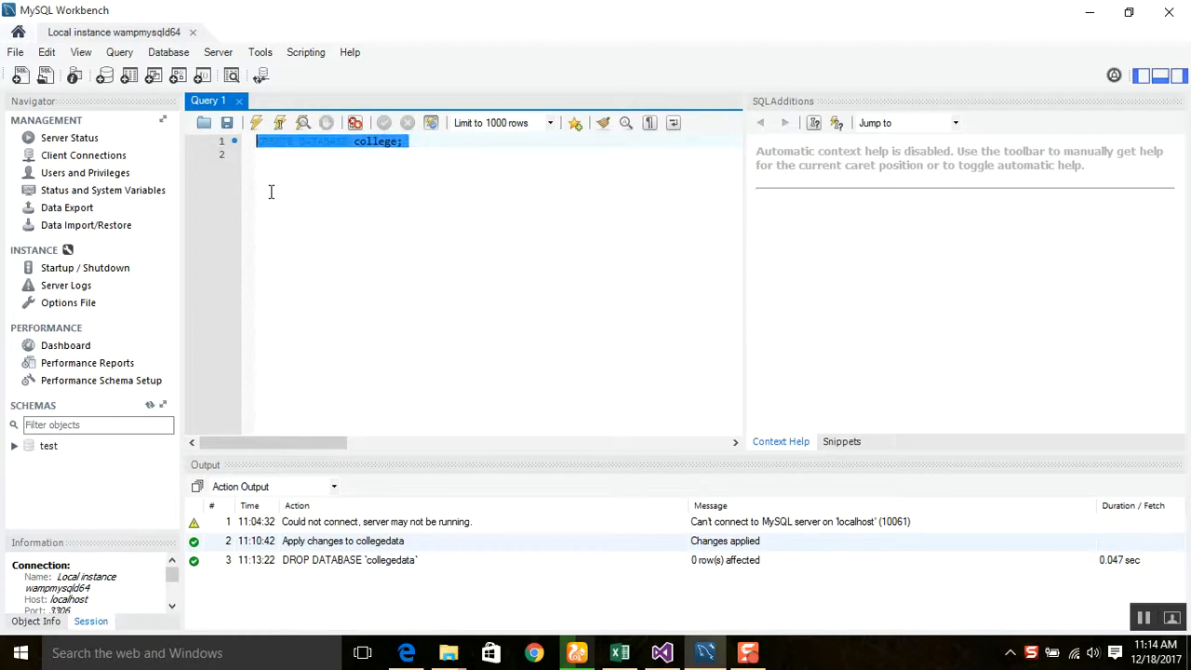
click(256, 123)
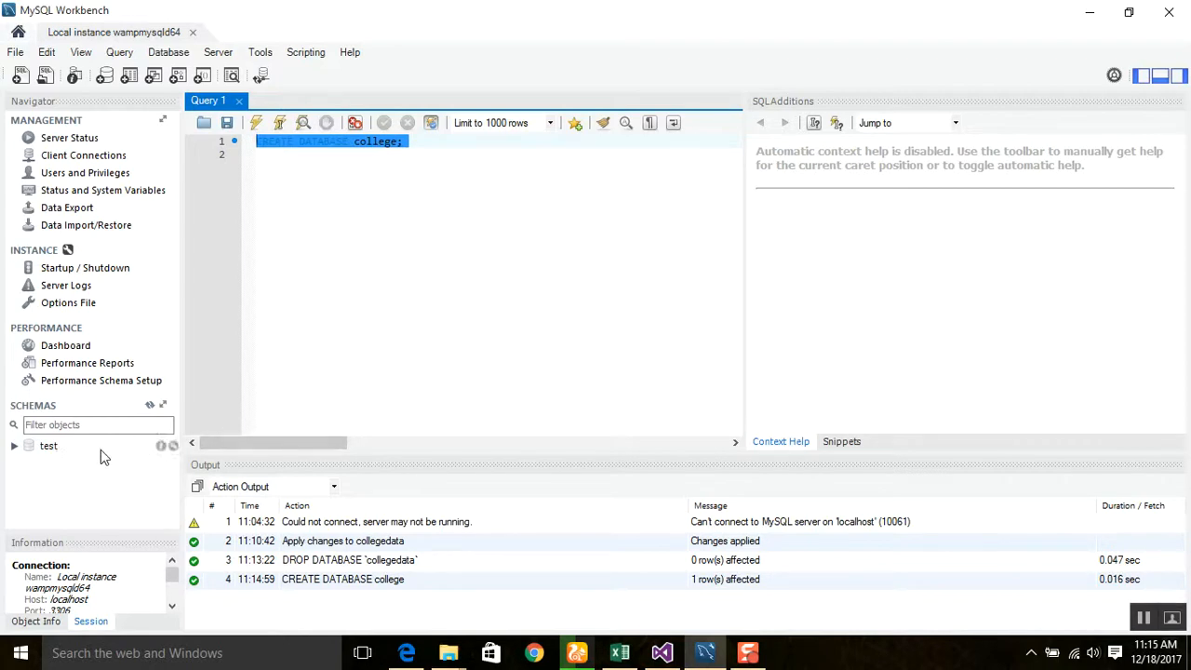
click(149, 407)
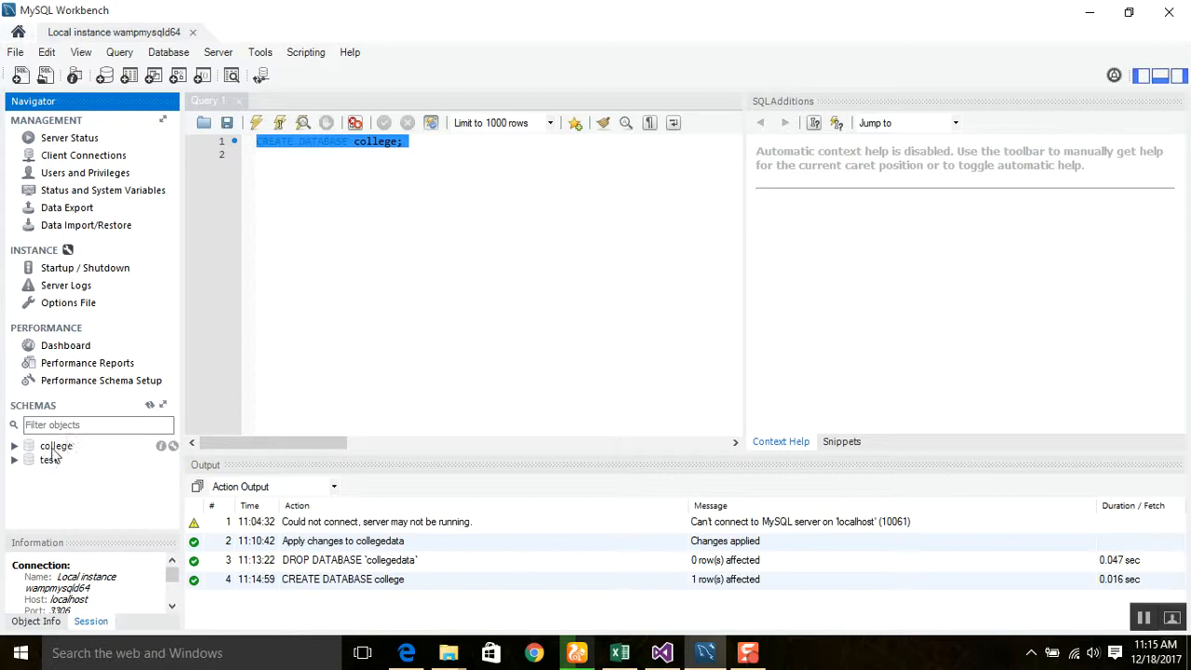
click(276, 325)
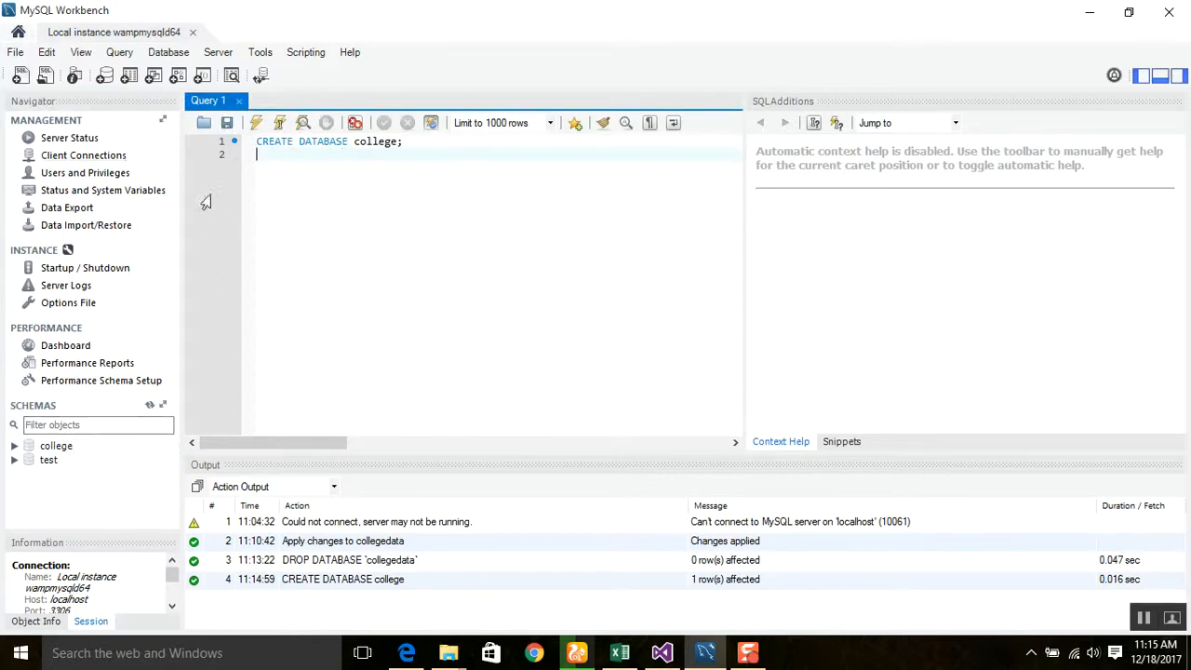
Start a new schema in the schema editor and name it collegeDatabase
click(107, 81)
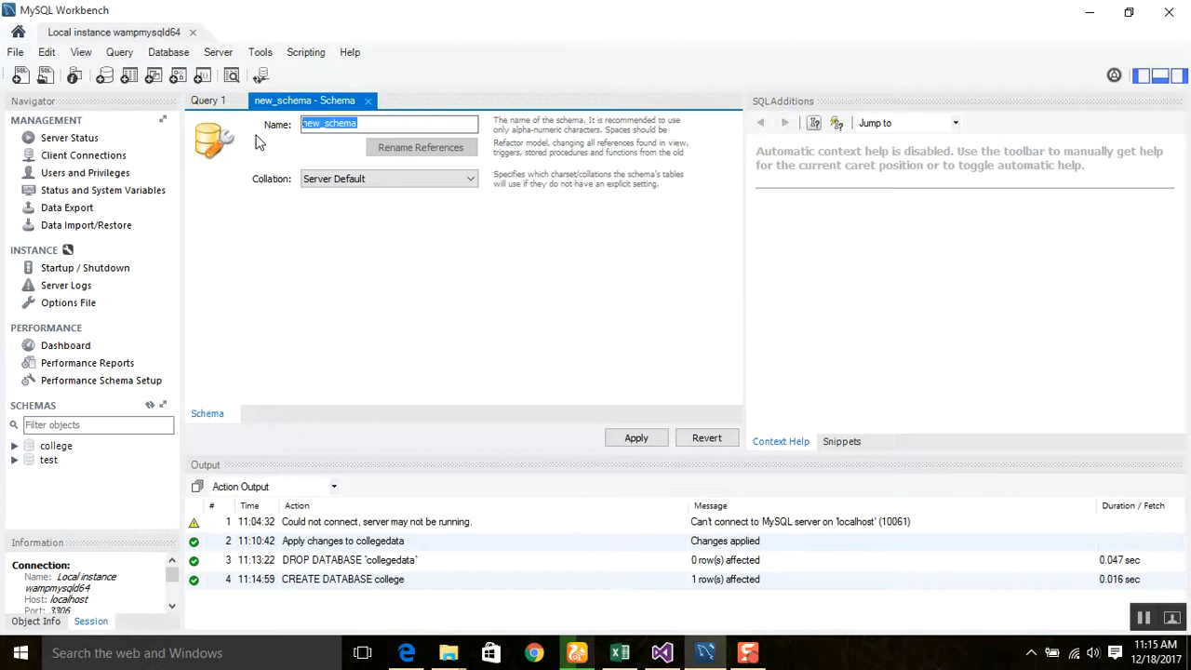
text(collegeDatagb)
key(BackSpace)
key(BackSpace)
text(a)
key(BackSpace)
text(base)
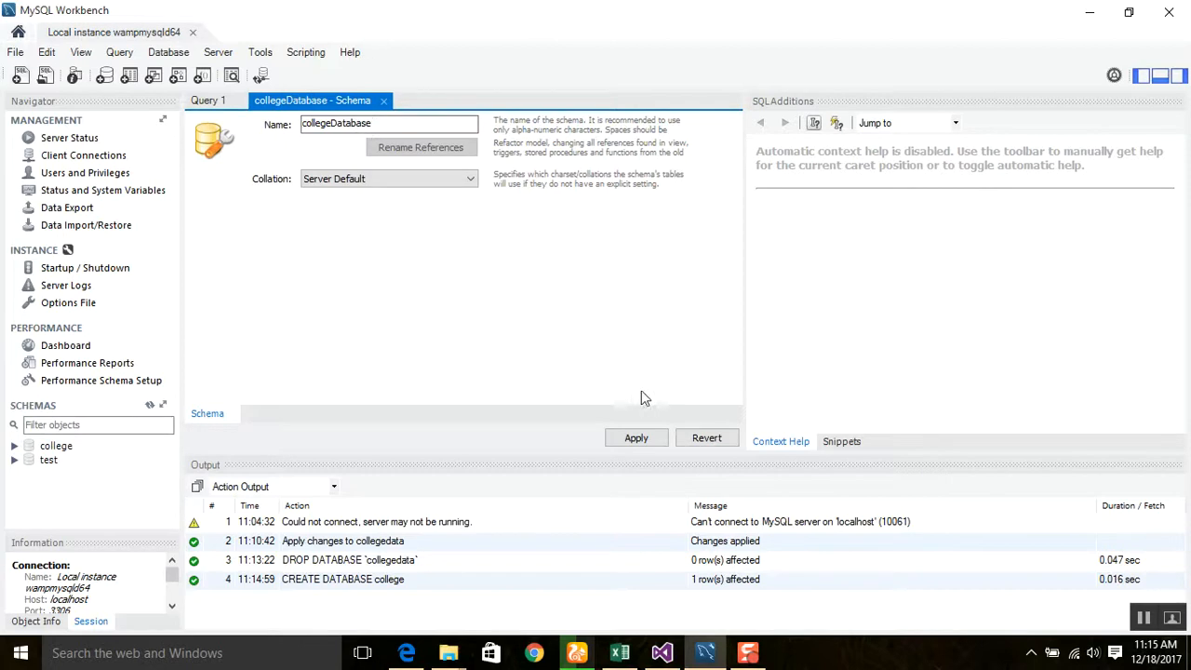
Apply the new schema's creation script to the server with the default options and finish the wizard
click(628, 437)
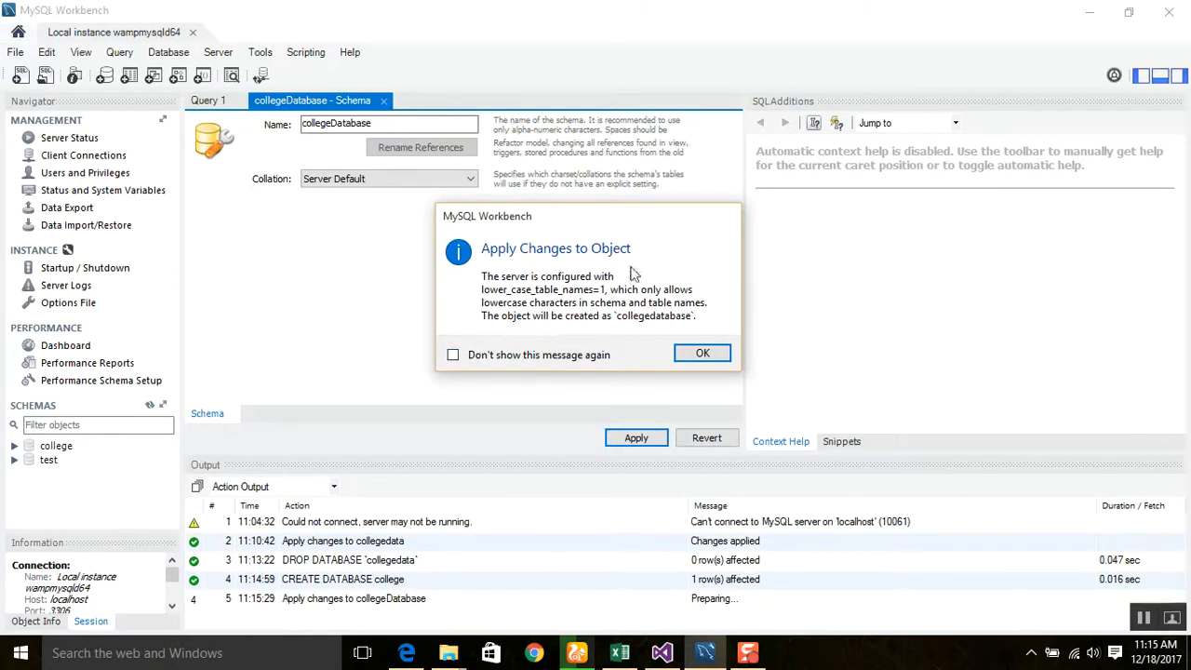
click(677, 359)
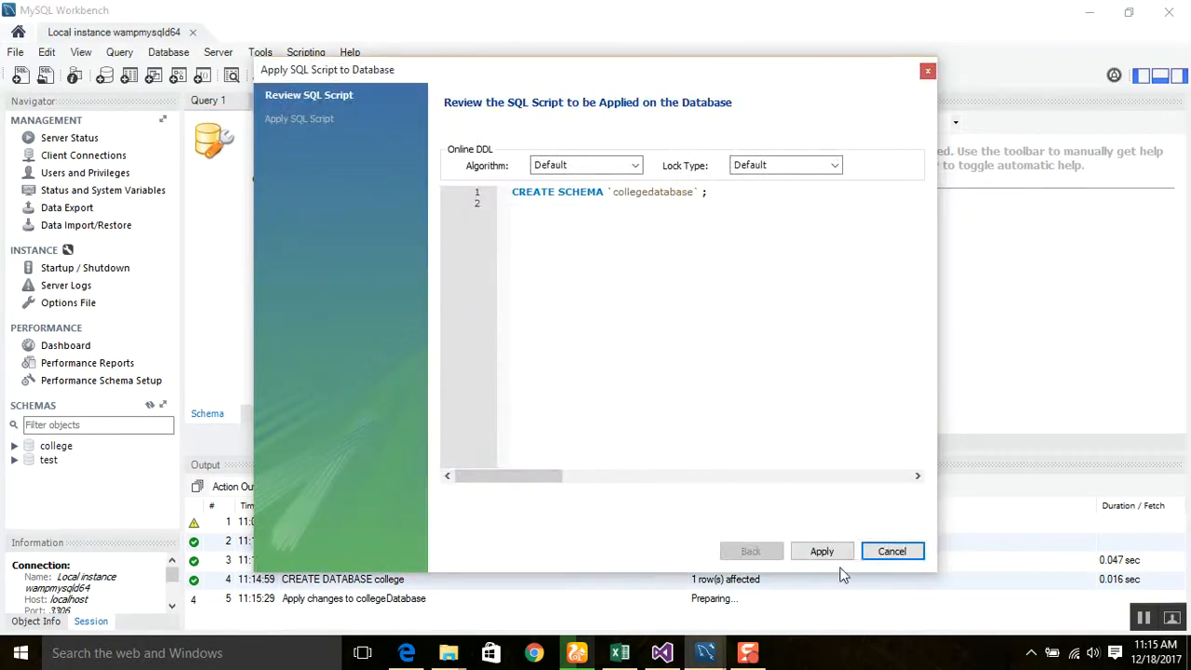
click(823, 553)
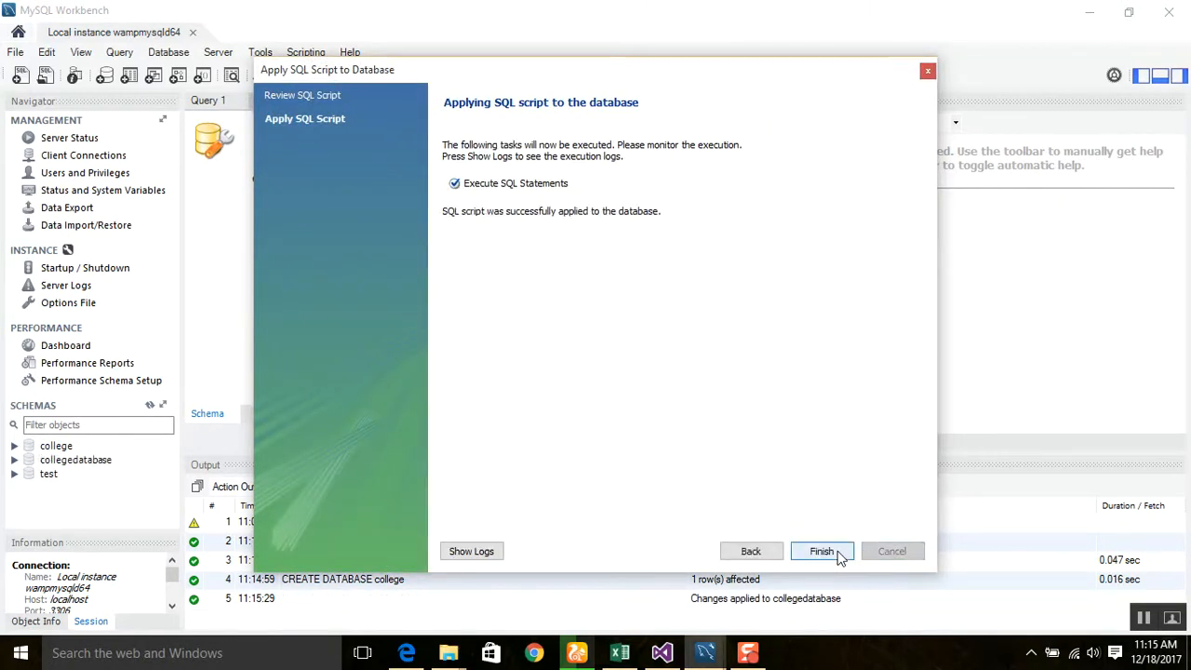
click(822, 551)
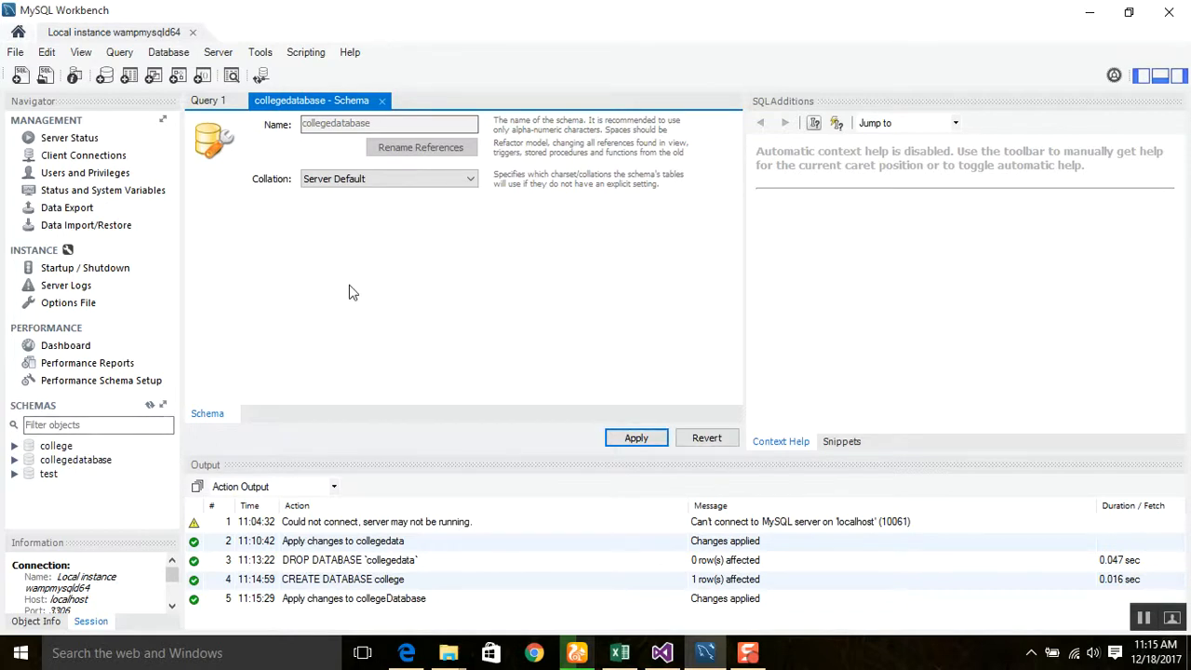
Expand the collegedatabase schema and start creating a new table in it
click(15, 459)
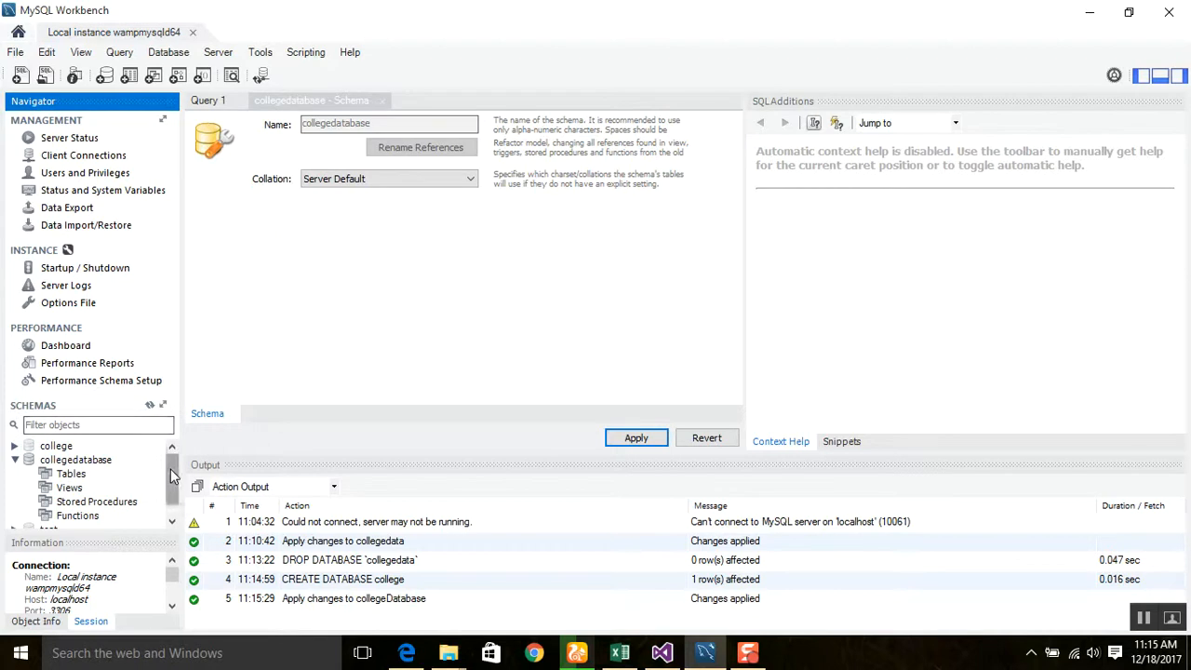
drag(171, 469, 171, 478)
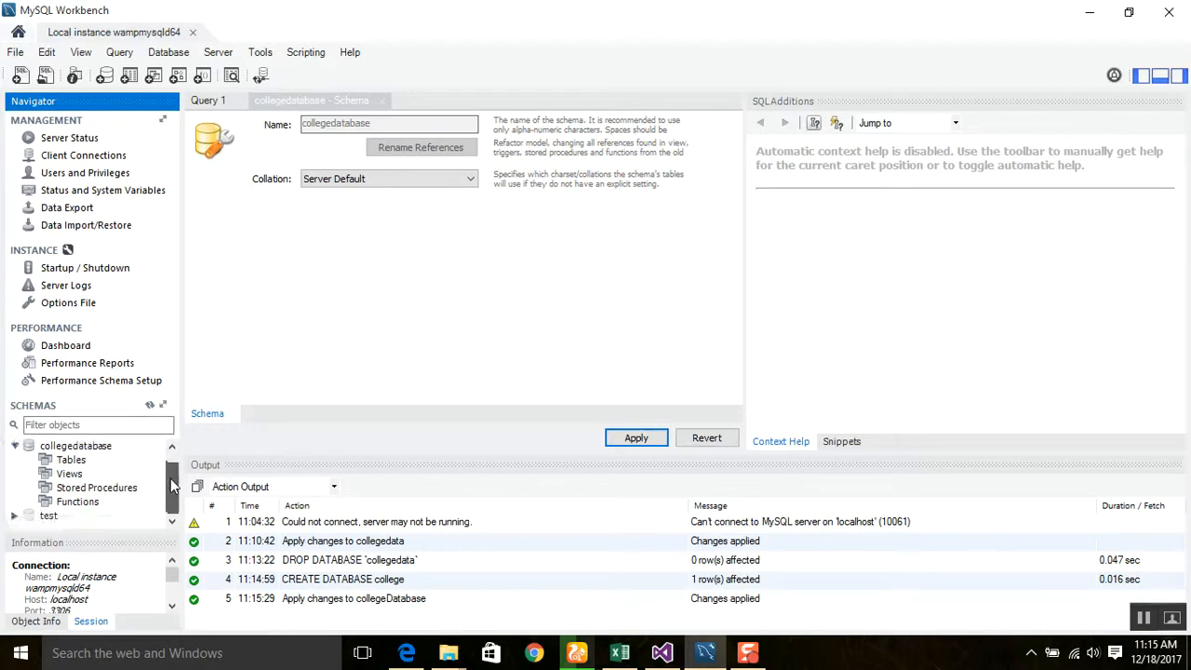
click(67, 464)
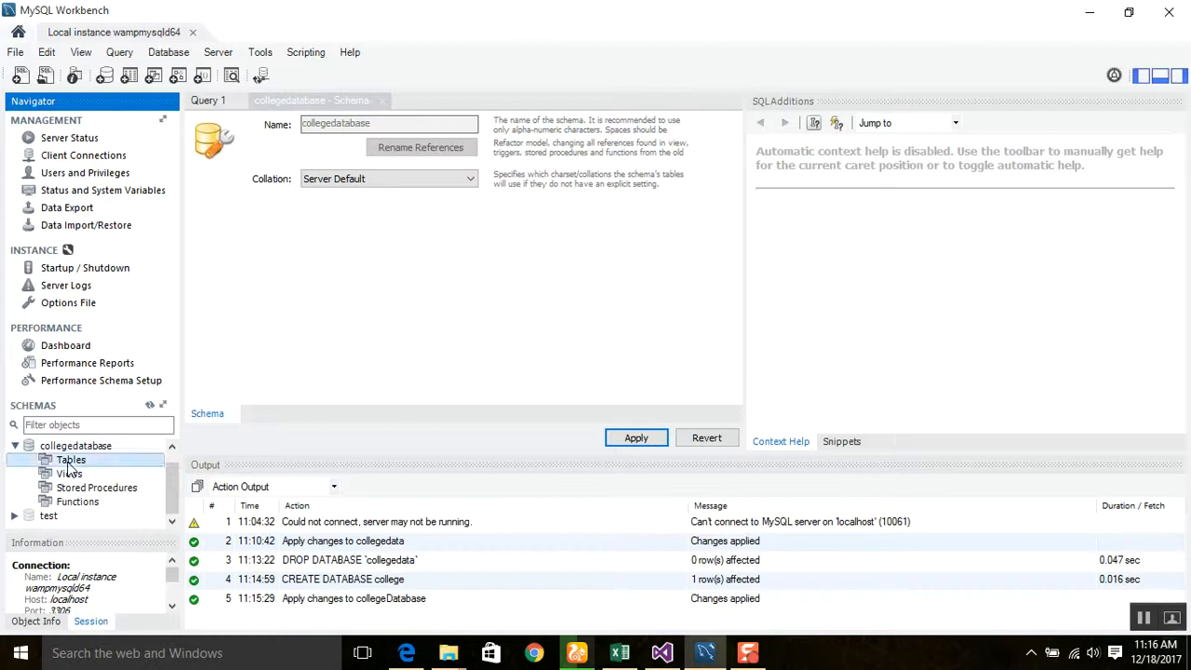
right_click(69, 468)
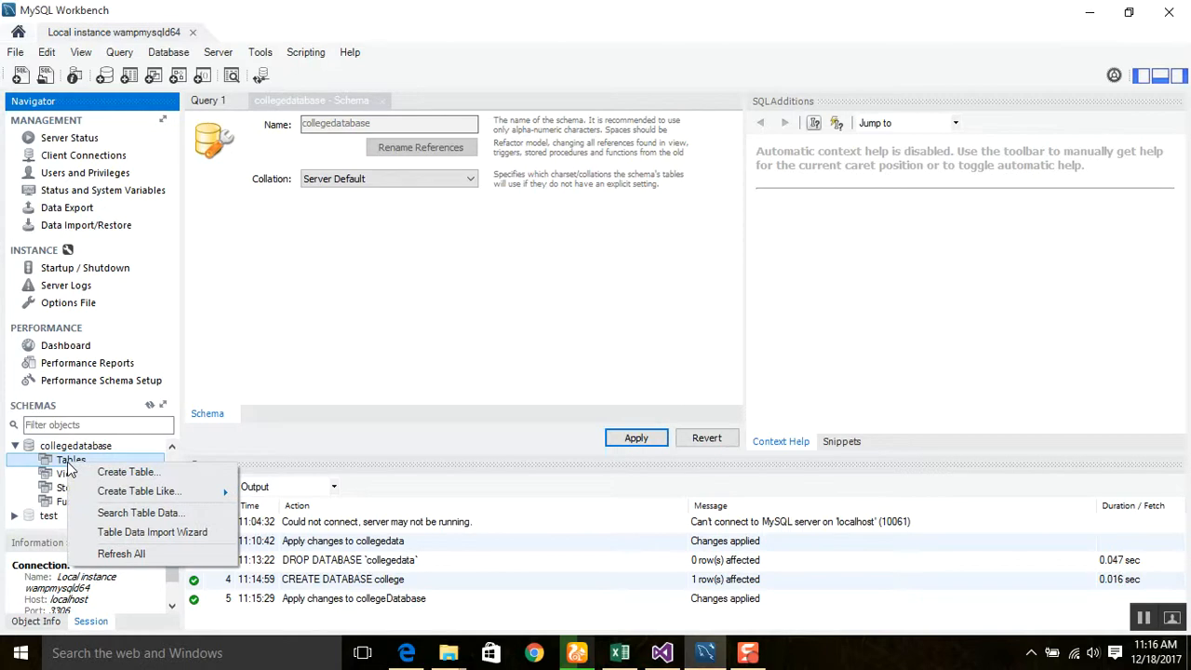
click(140, 473)
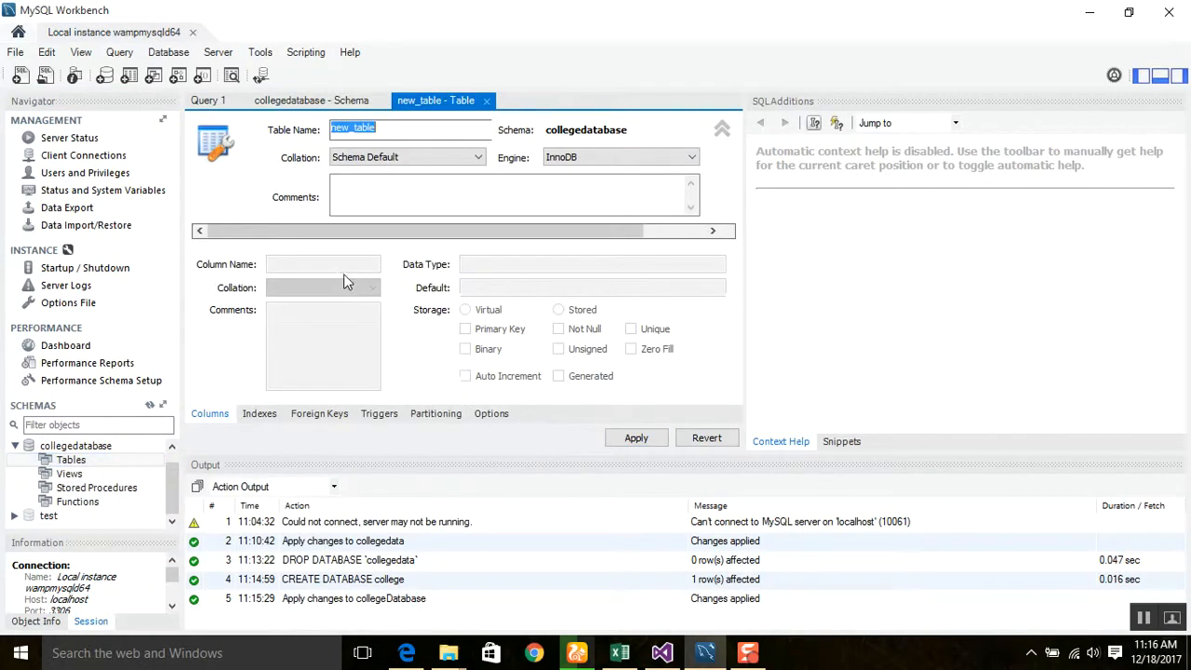
Name the new table studenttable and preview its creation script without applying it
click(389, 137)
drag(398, 132, 225, 118)
text(studenttable)
click(647, 444)
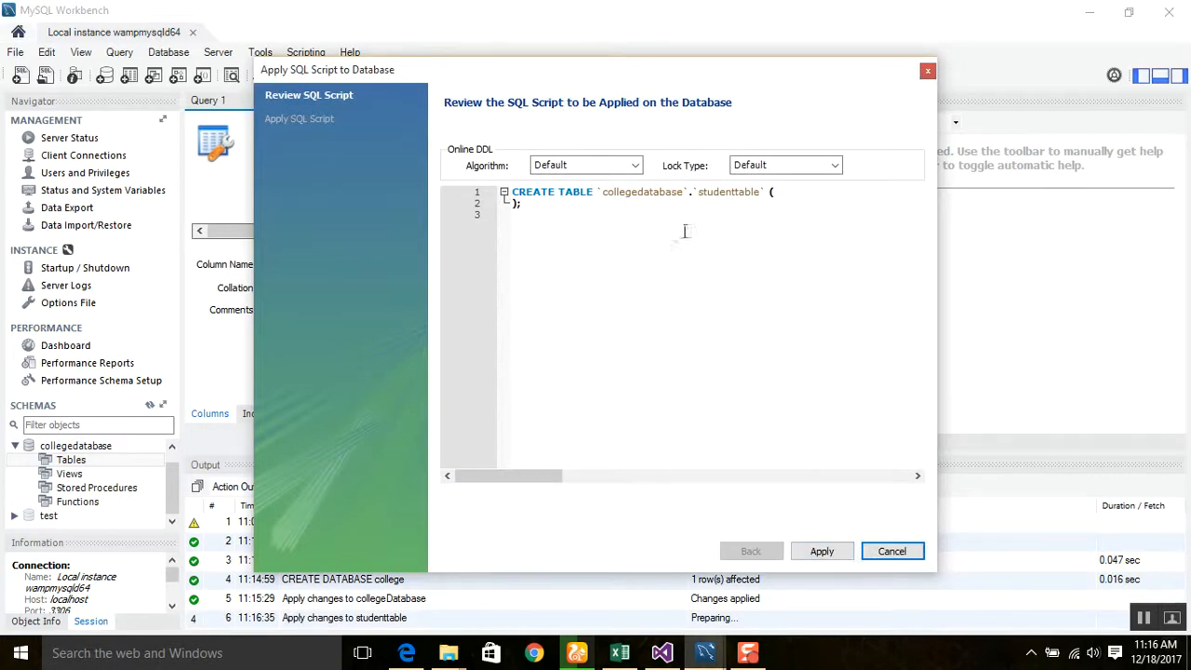
click(892, 551)
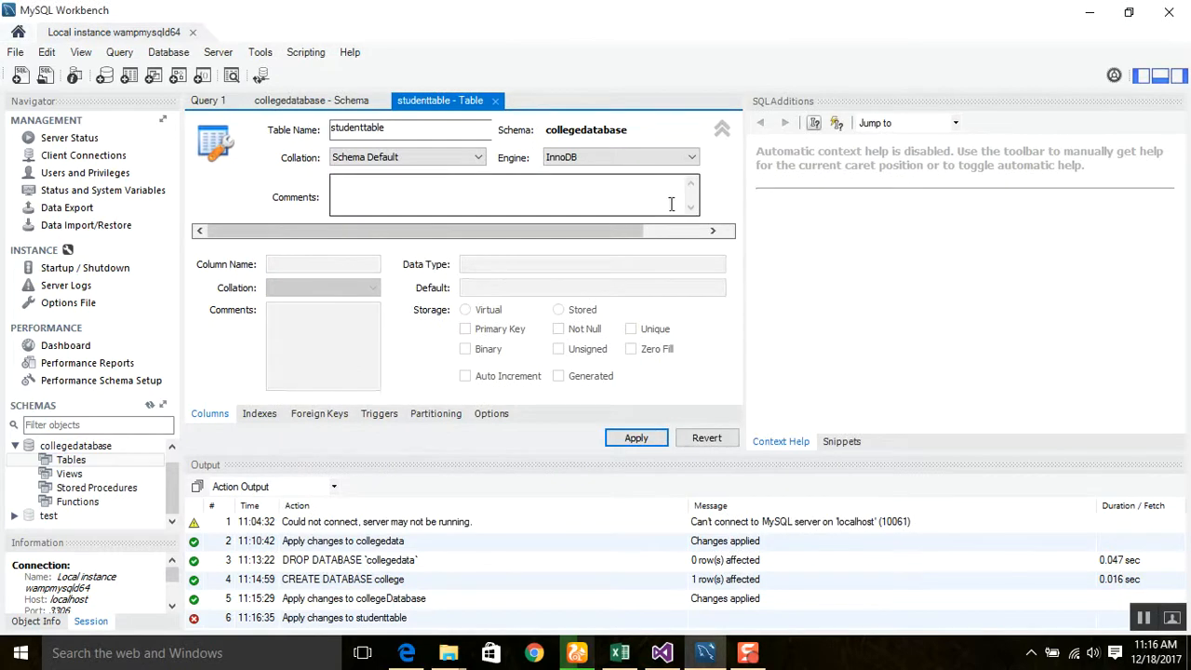
Show the table's column grid and add an INT column rollno as auto-incrementing, not-null primary key
click(721, 129)
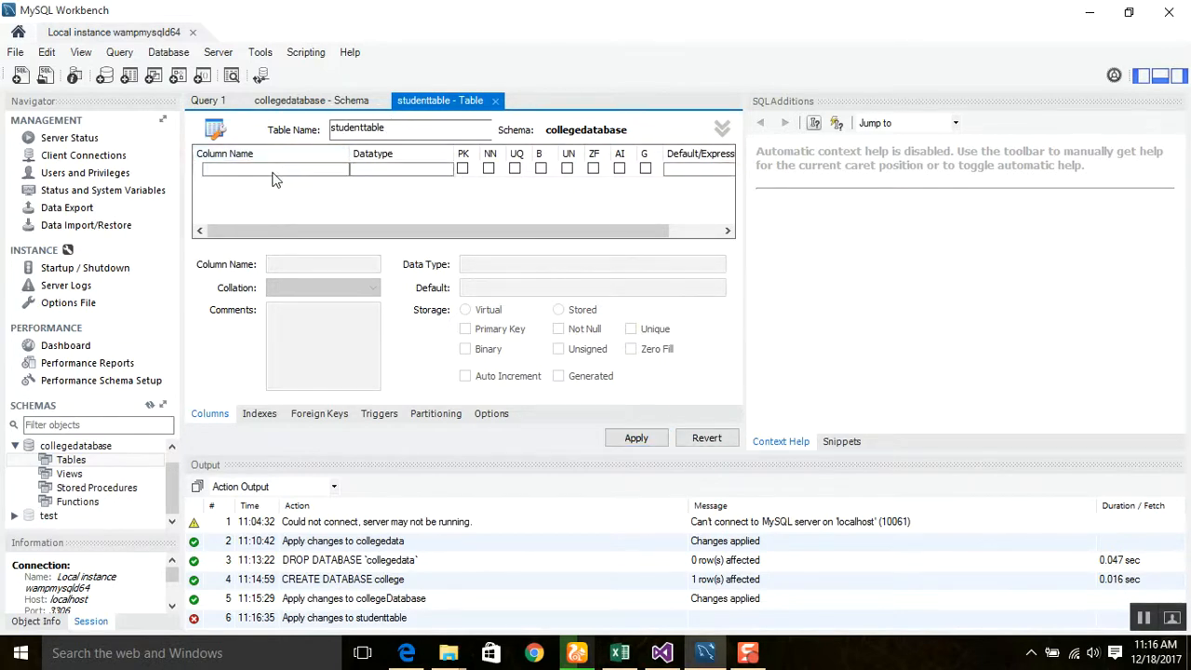
double_click(274, 171)
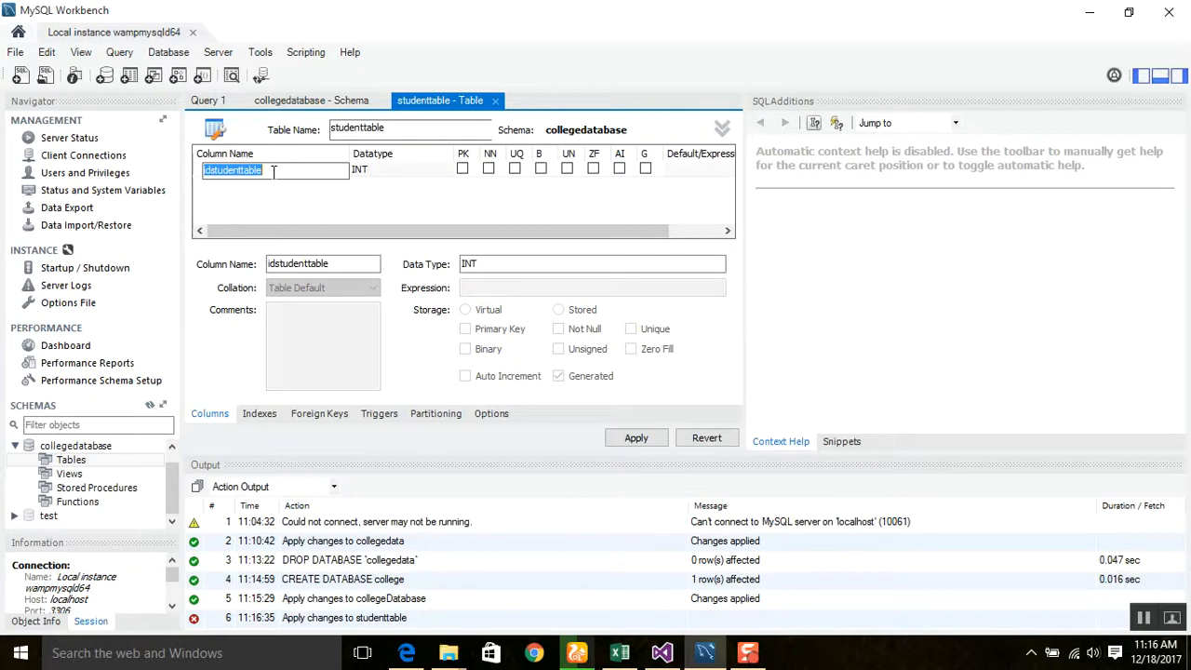
text(id)
text(llno)
key(Tab)
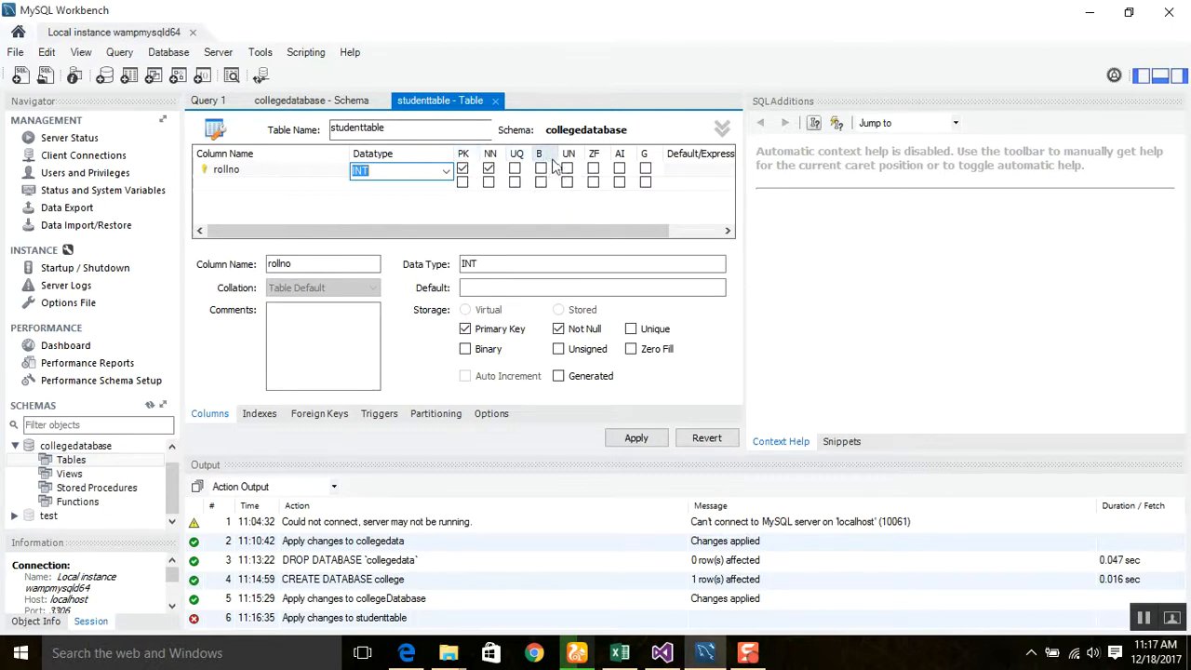
click(620, 169)
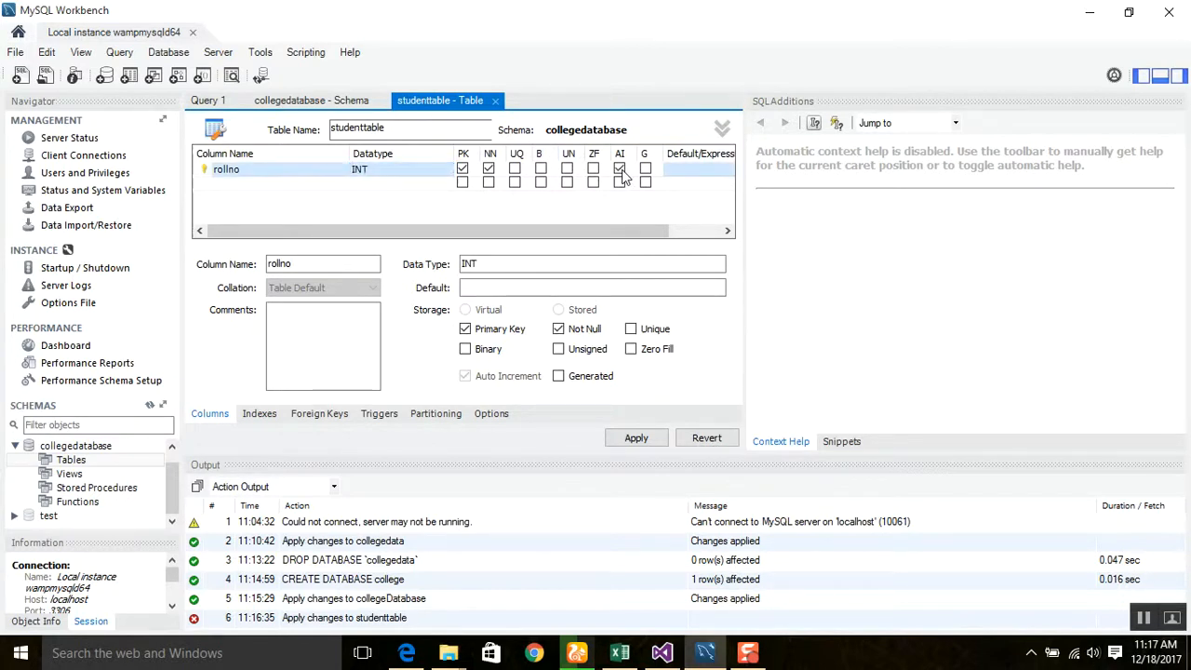
Add the columns sname and sfathername to studenttable, both with data type VARCHAR(45)
click(299, 184)
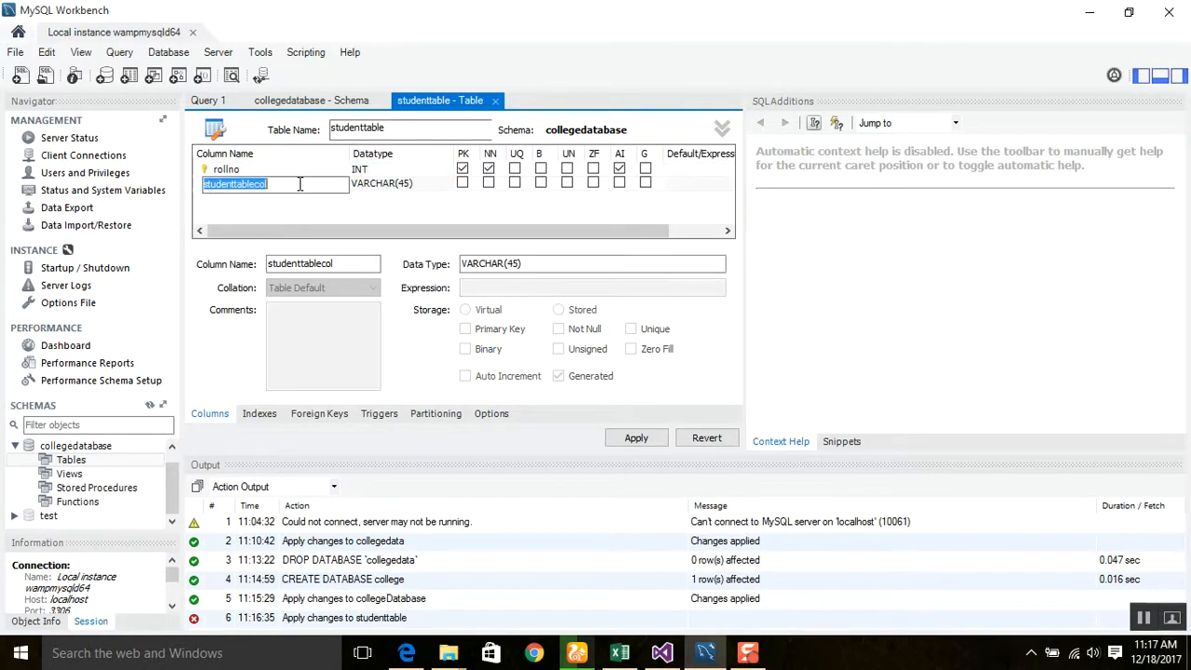
text(sname)
key(Tab)
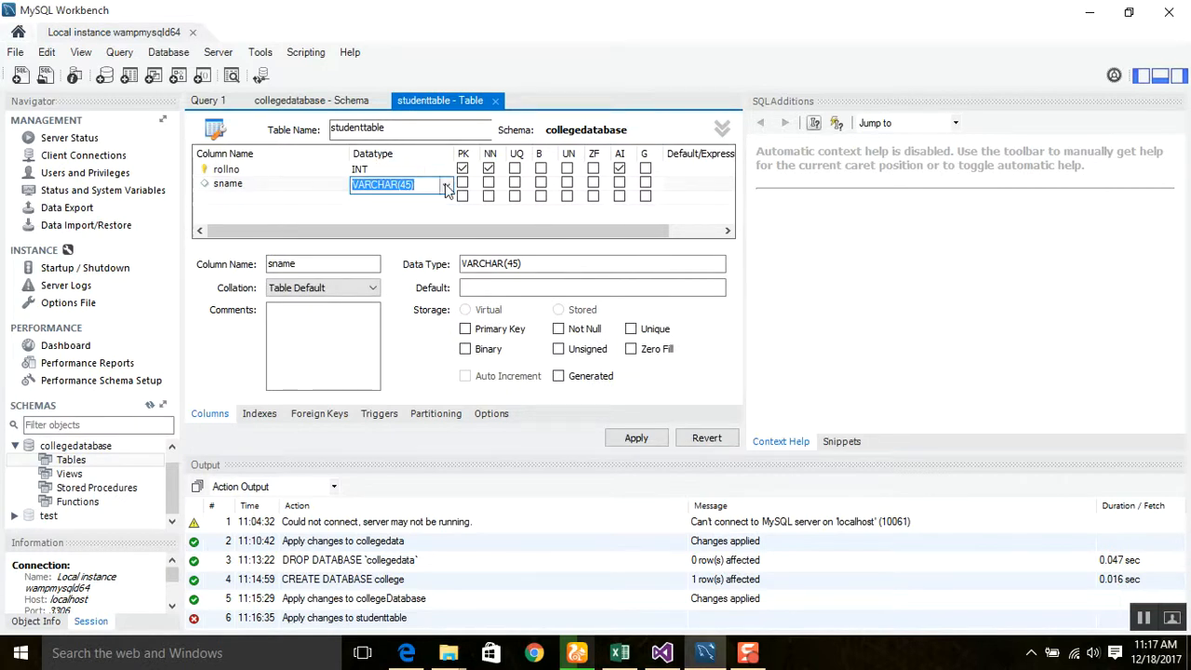
click(286, 198)
text(sfathername)
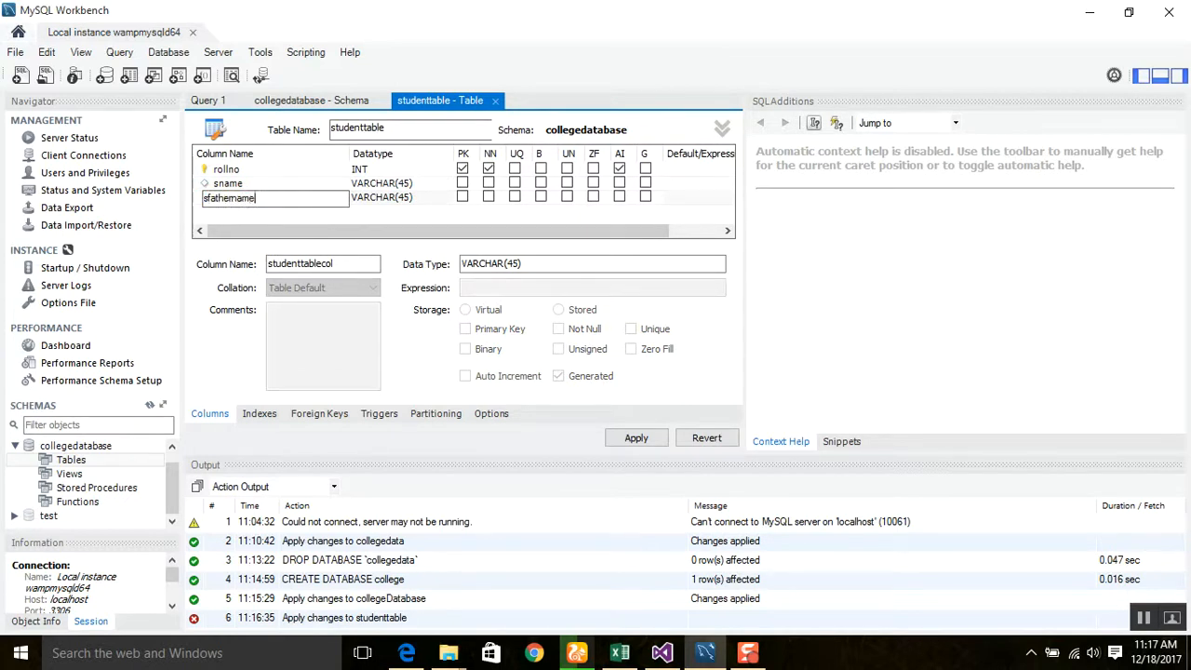
key(Return)
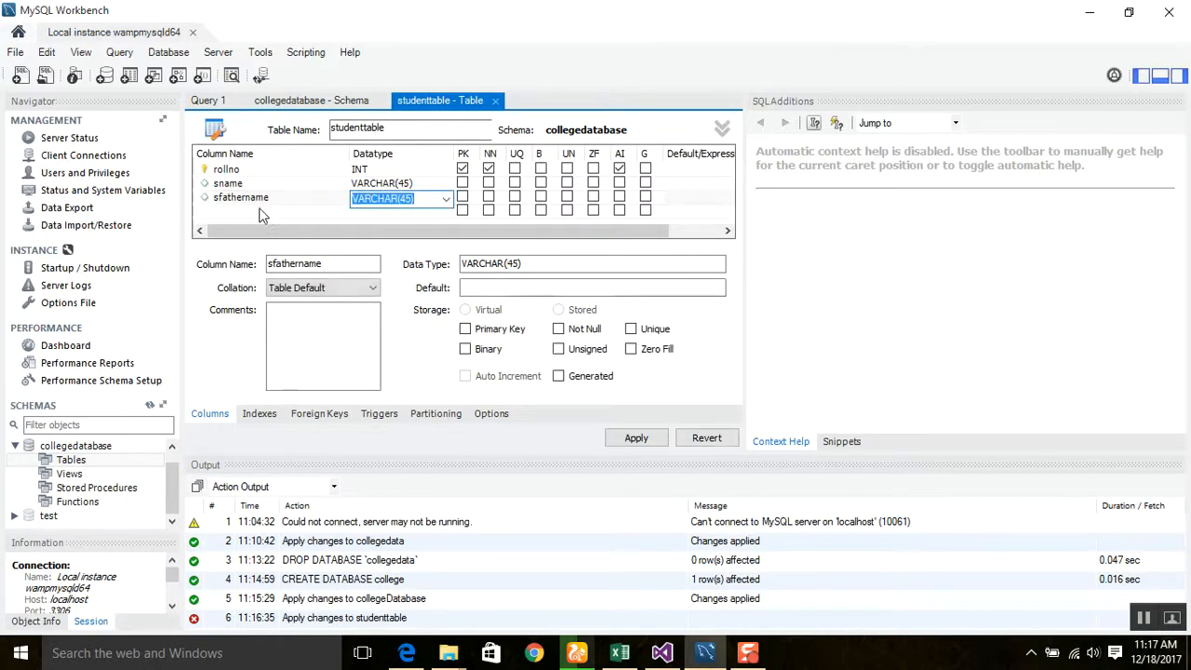
Add a saddress column to studenttable with data type VARCHAR(100)
text(saddress)
key(Tab)
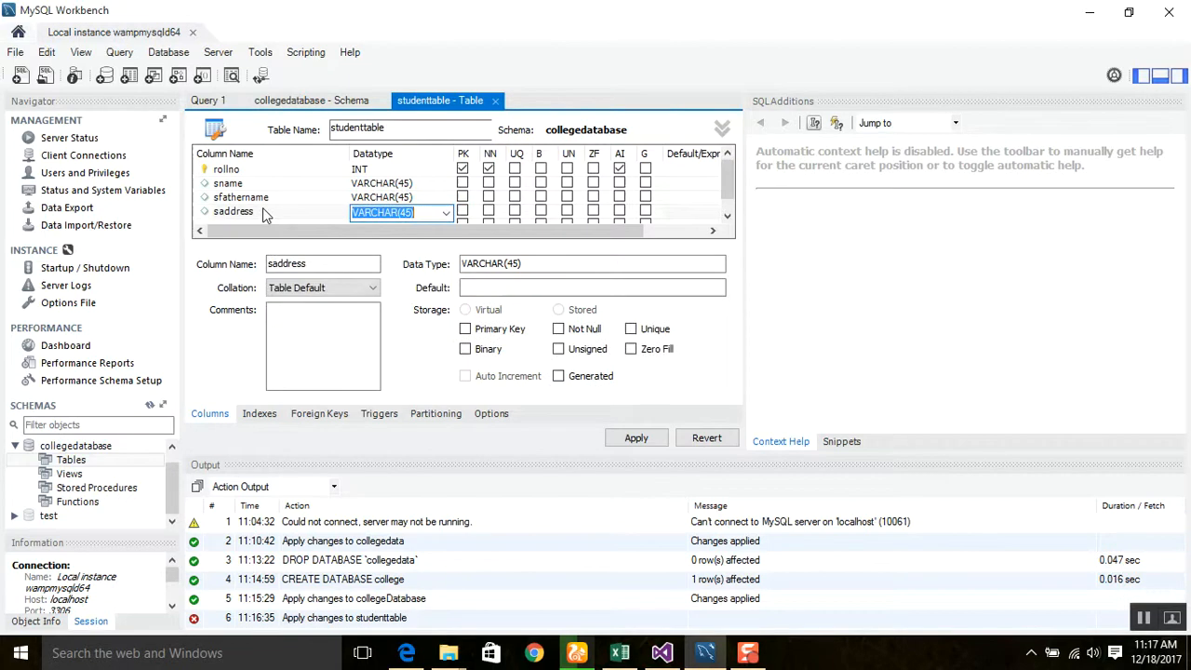
click(421, 216)
key(BackSpace)
key(BackSpace)
text(100))
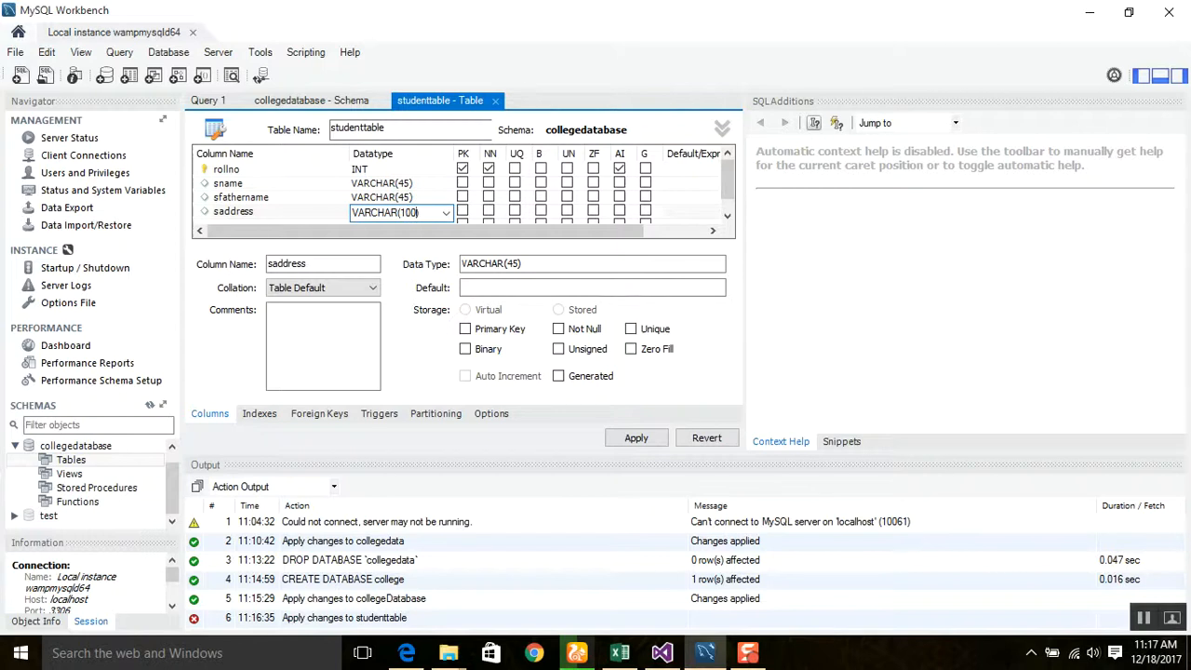
Add an sphone column below saddress and choose BIGINT() as its data type
click(728, 204)
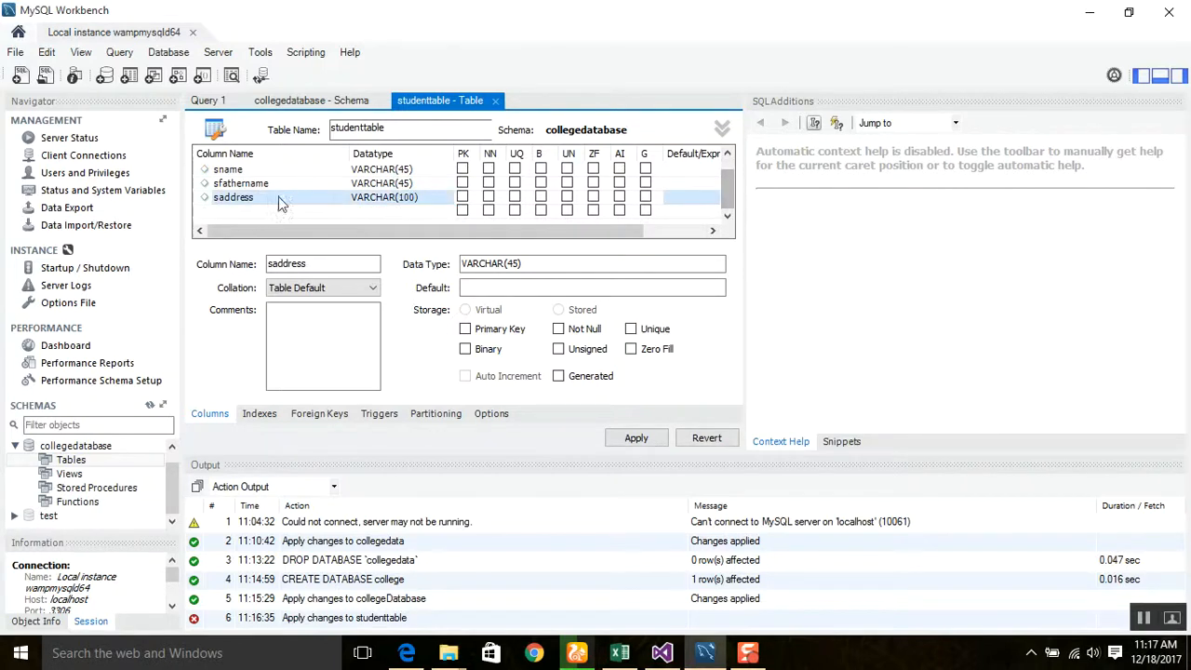
double_click(252, 211)
text(h)
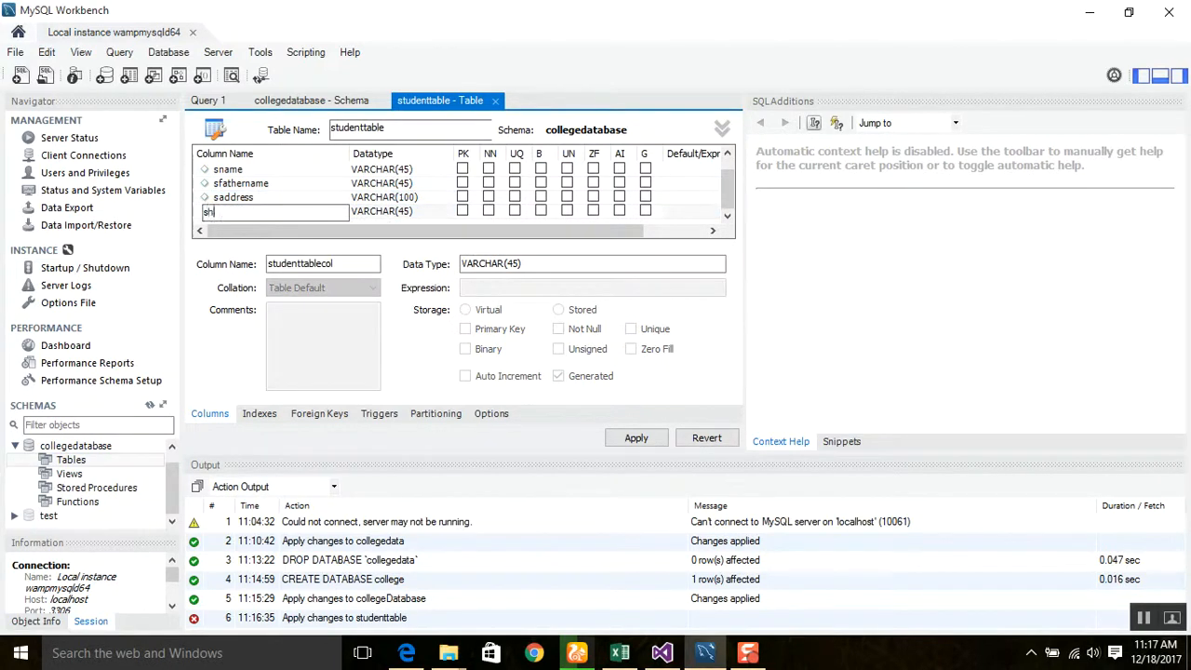
text(phone)
key(Tab)
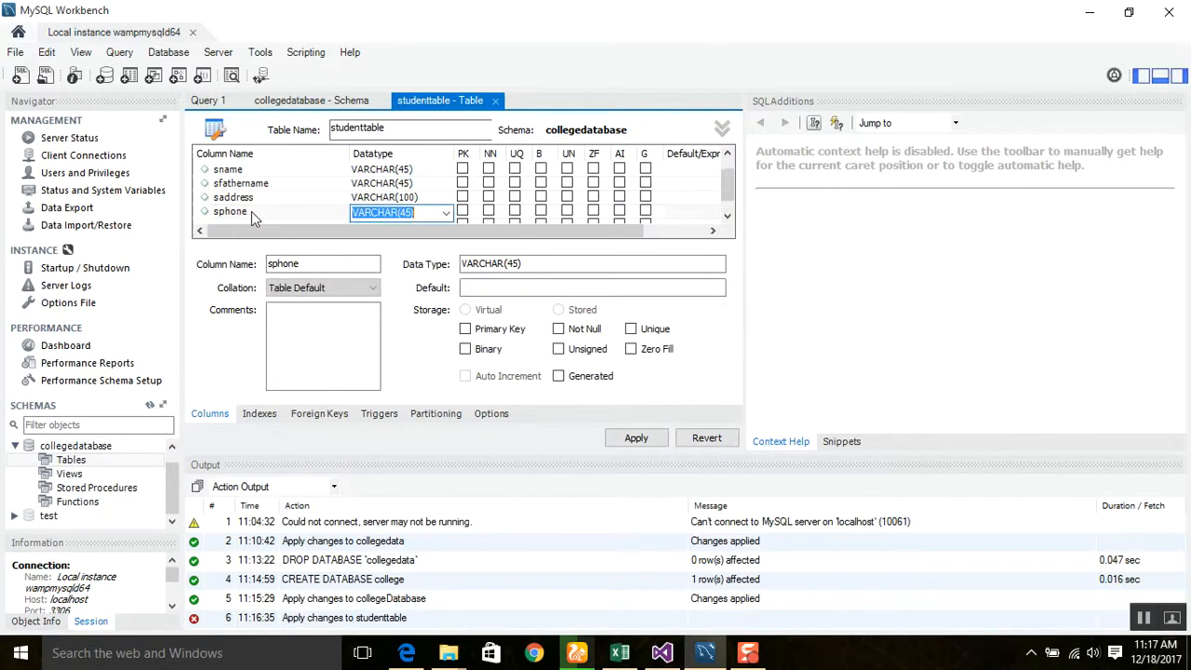
click(446, 213)
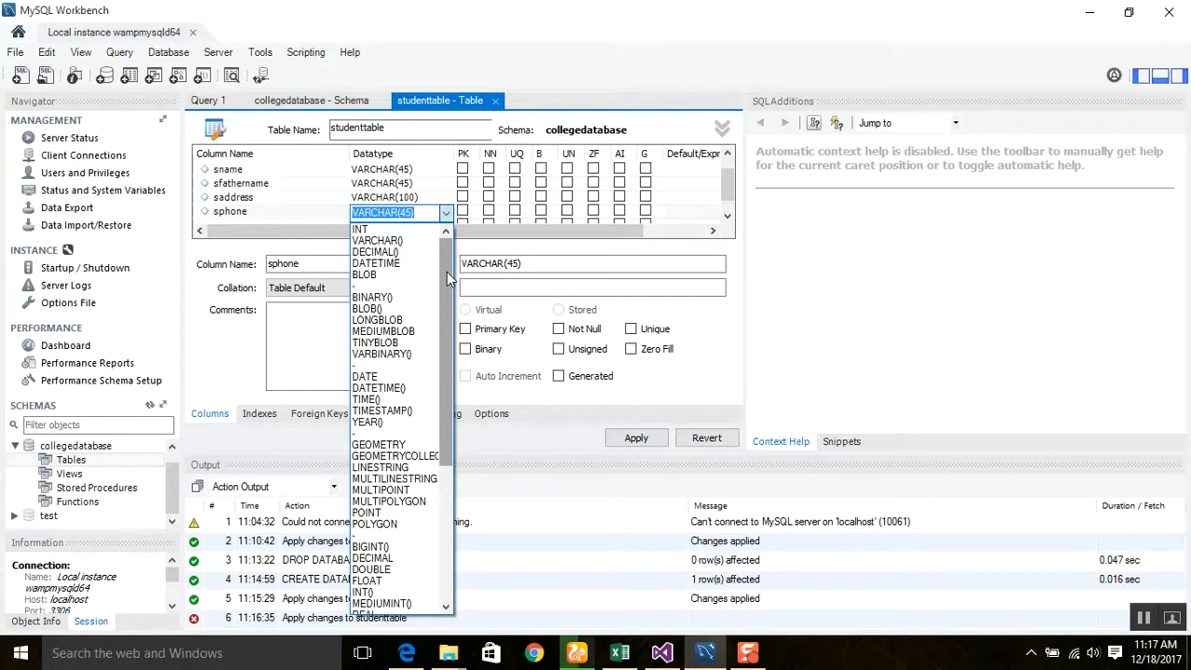
drag(448, 278, 447, 265)
text(longin)
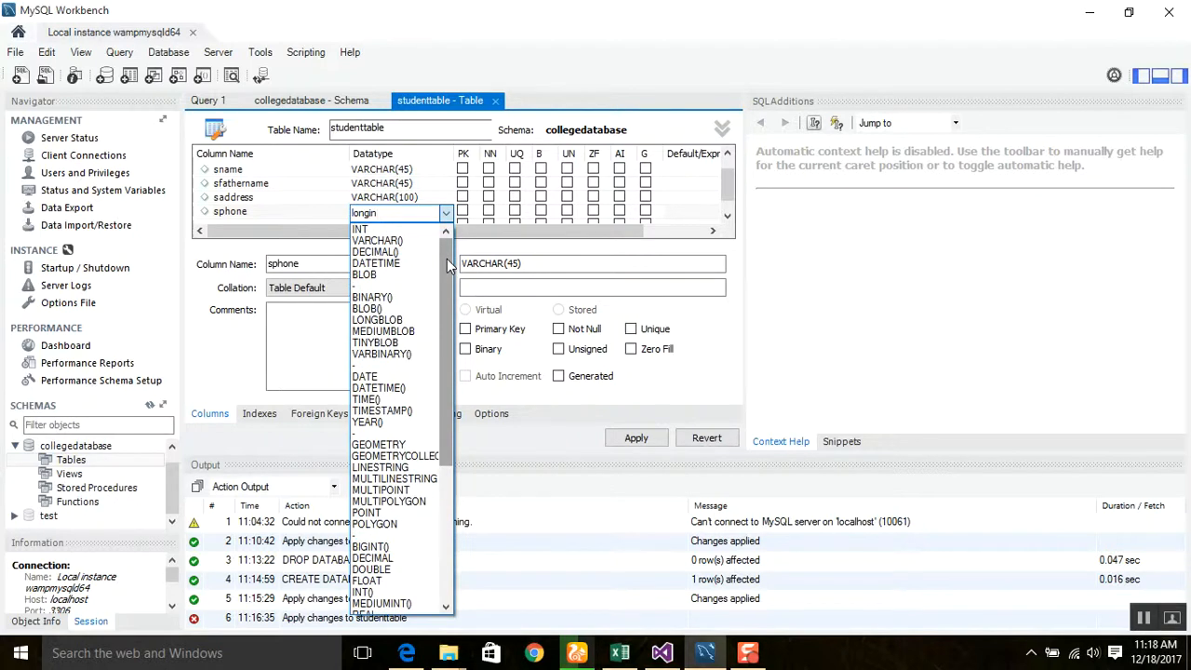
click(384, 547)
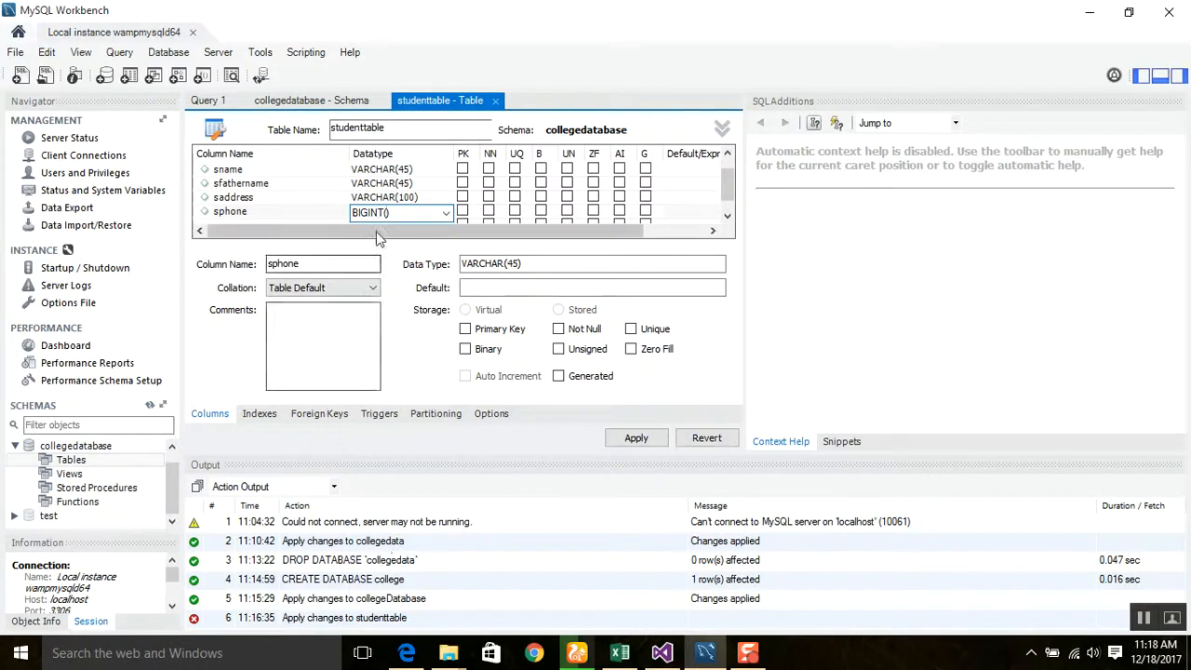
Set the data type of the sphone column to BIGINT without parentheses
click(728, 216)
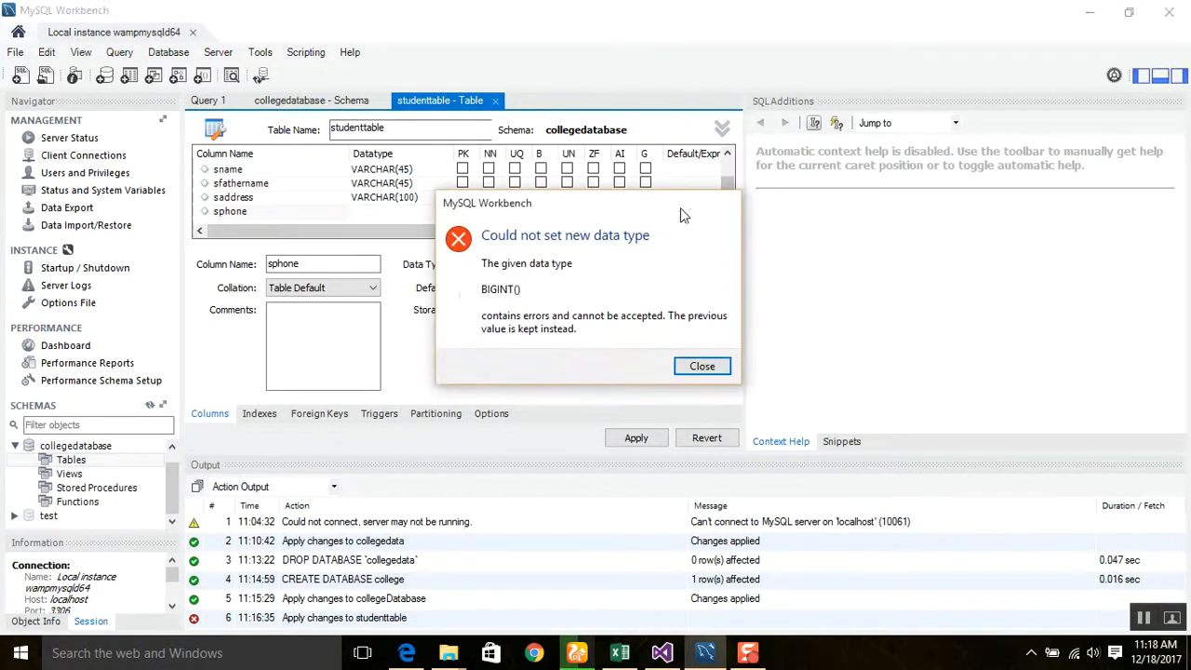
click(705, 367)
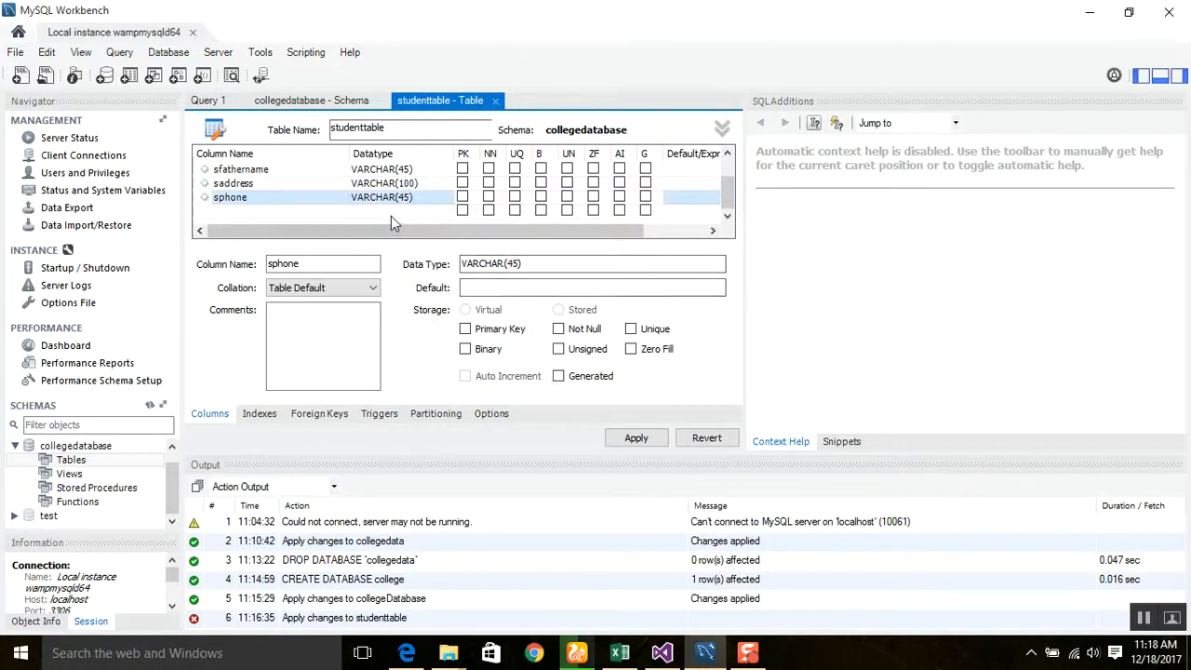
double_click(409, 201)
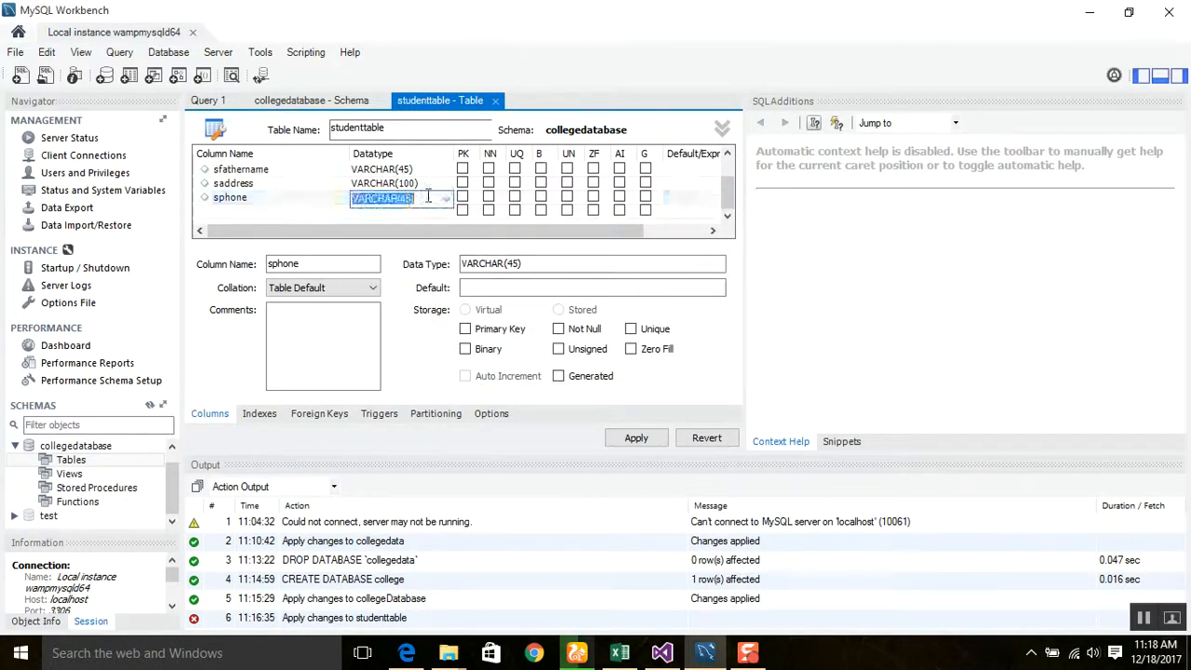
text(bigint)
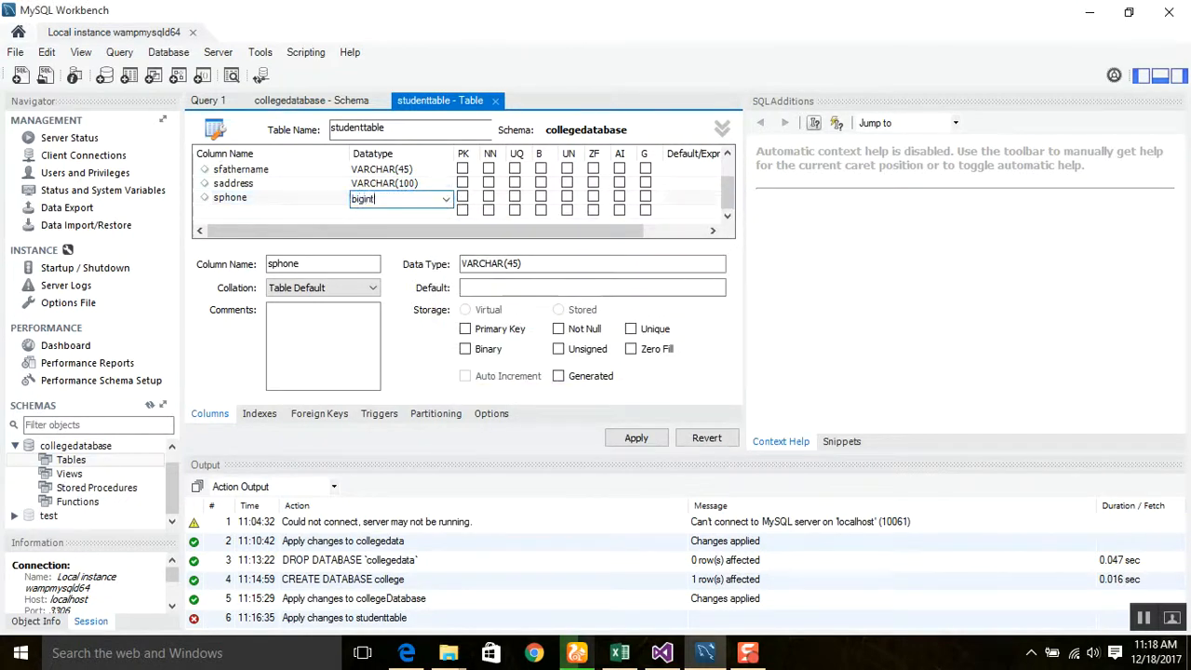
key(Return)
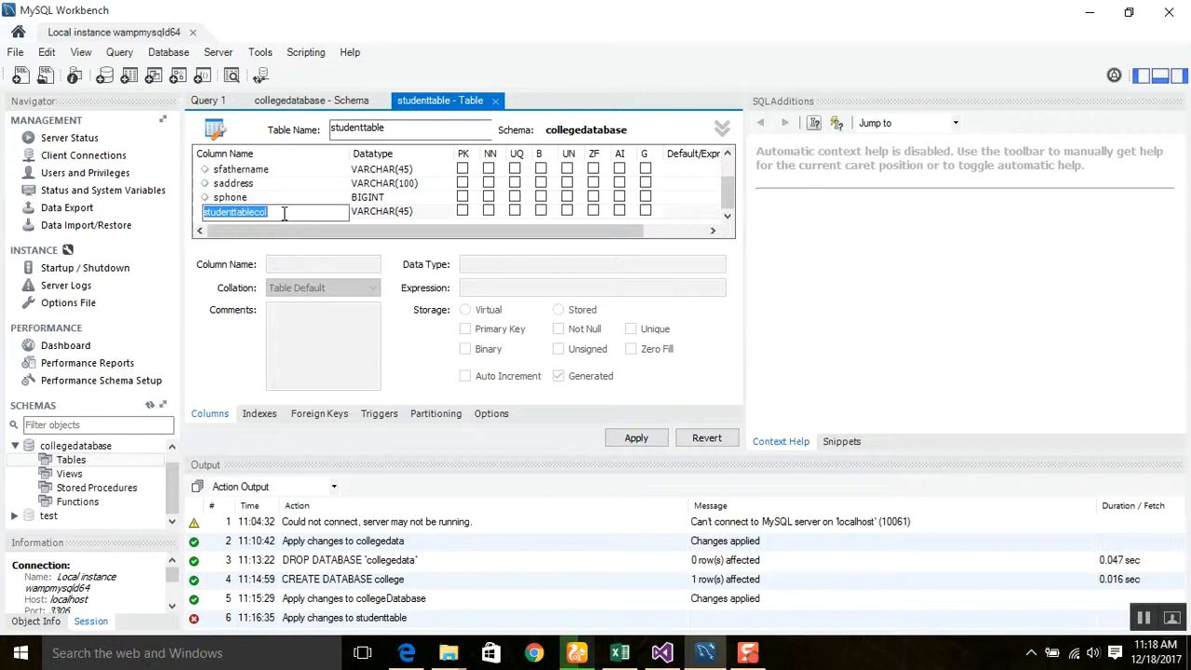
Add a semail column below sphone, keeping VARCHAR(45) as its data type
text(semail)
key(Tab)
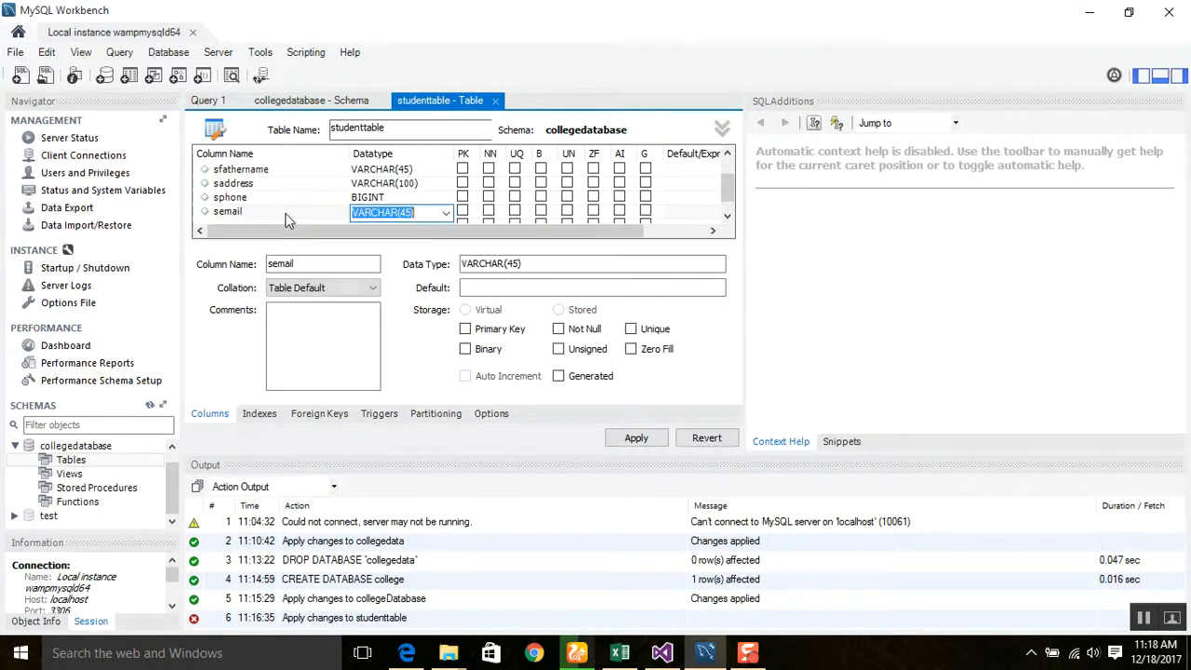
click(729, 217)
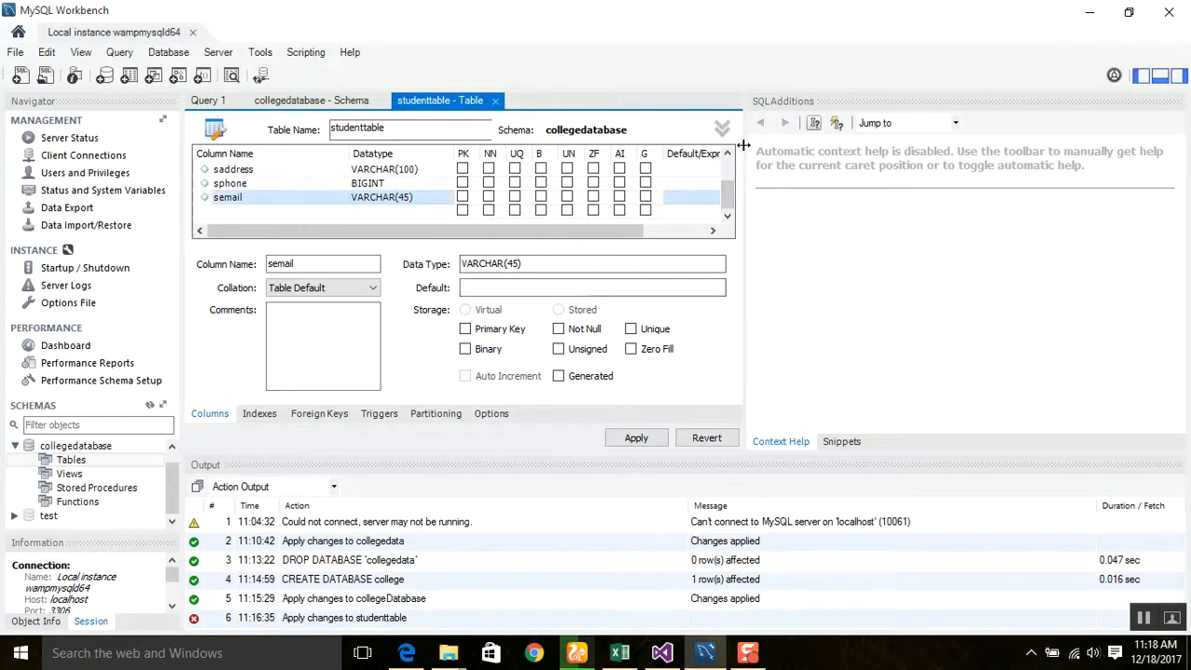
Apply the CREATE TABLE script for studenttable to collegedatabase and select the new table in the schema tree
scroll(733, 172, up, 1)
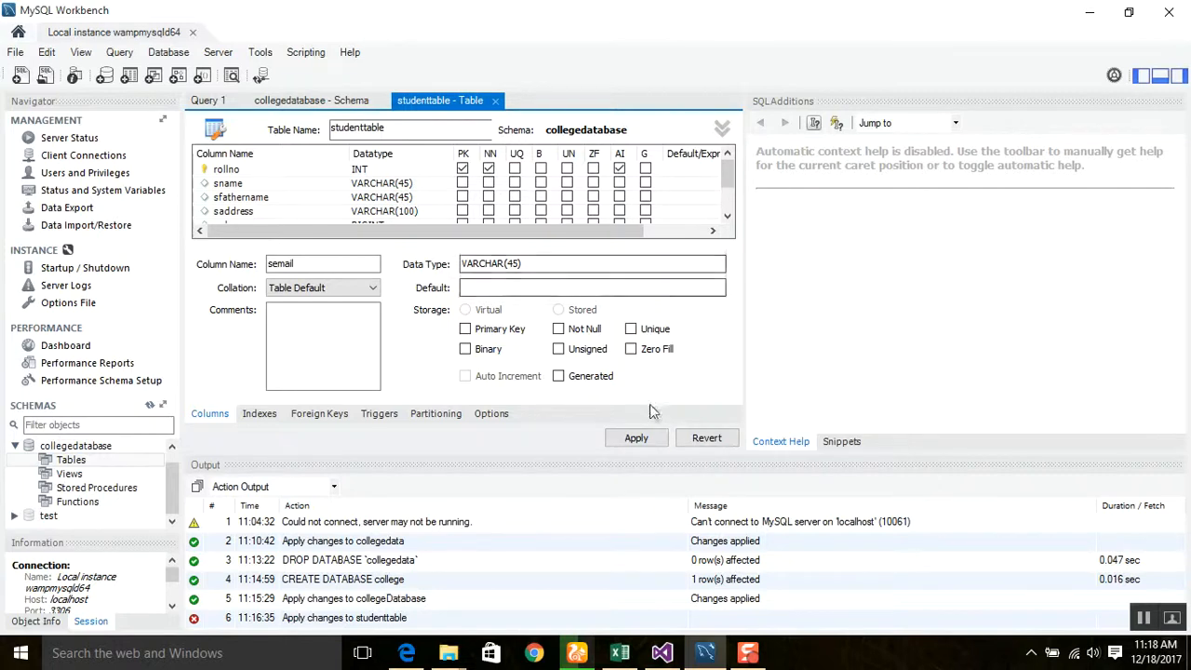
click(636, 438)
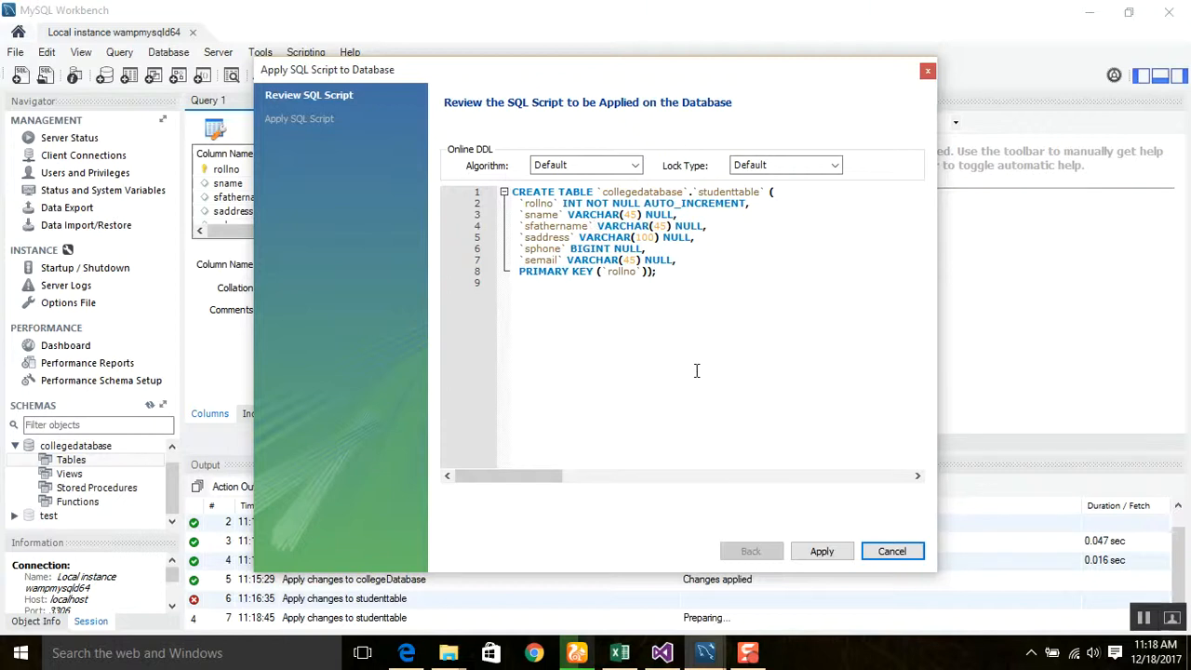
click(821, 552)
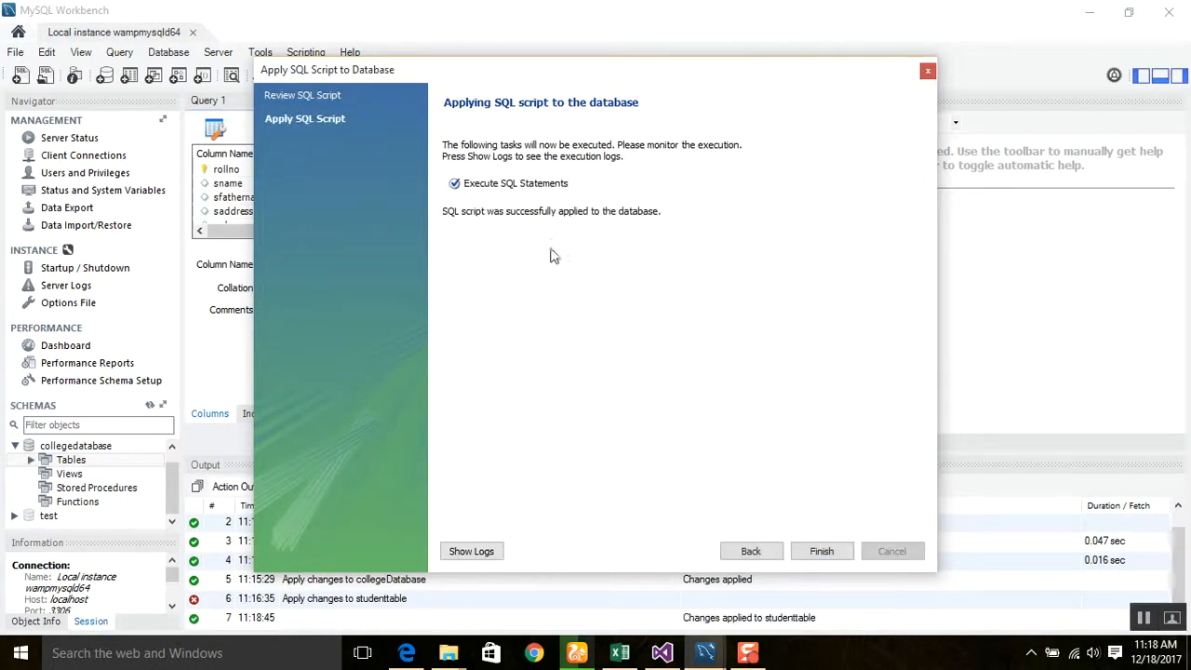
click(822, 552)
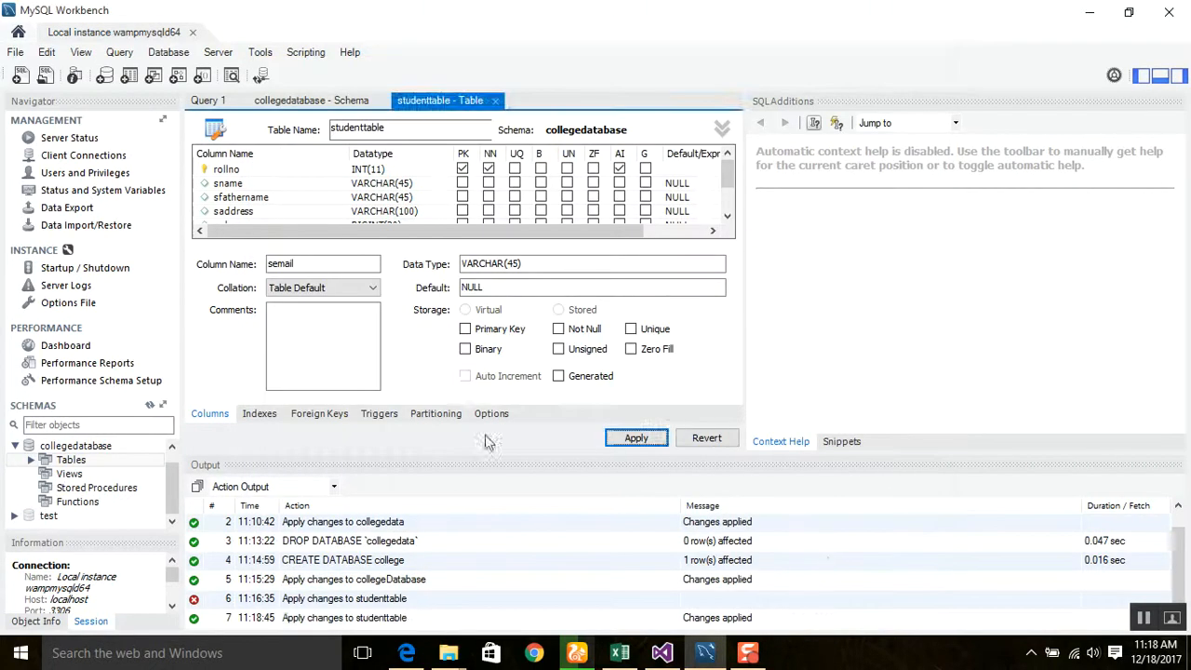
click(31, 460)
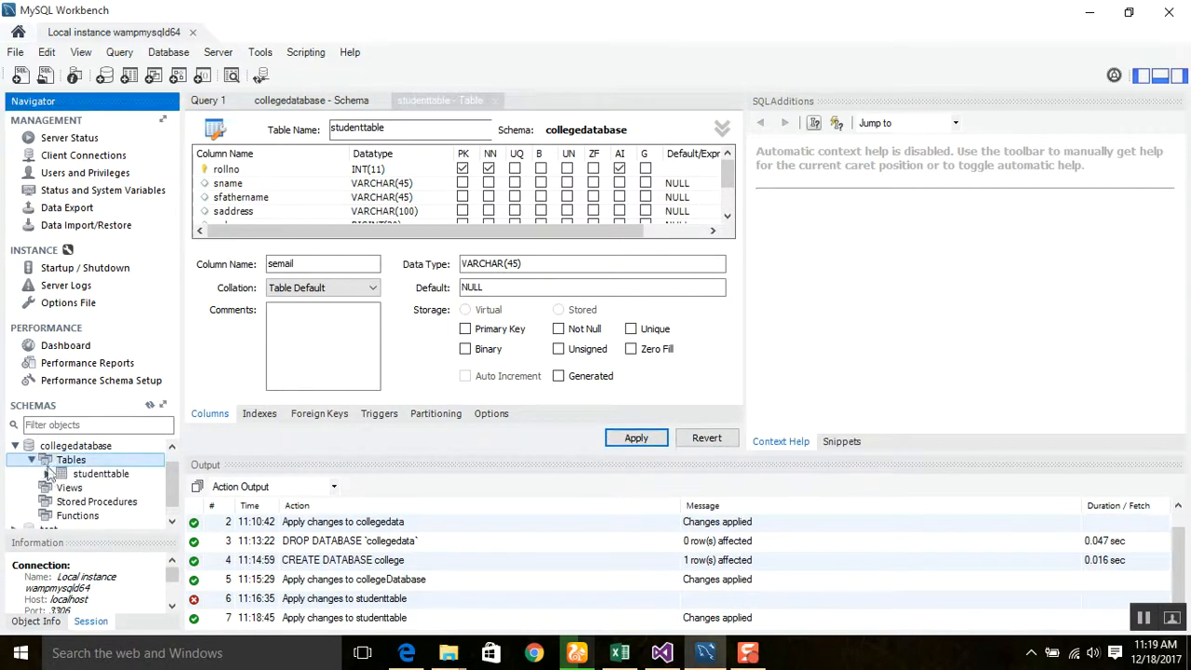
click(116, 475)
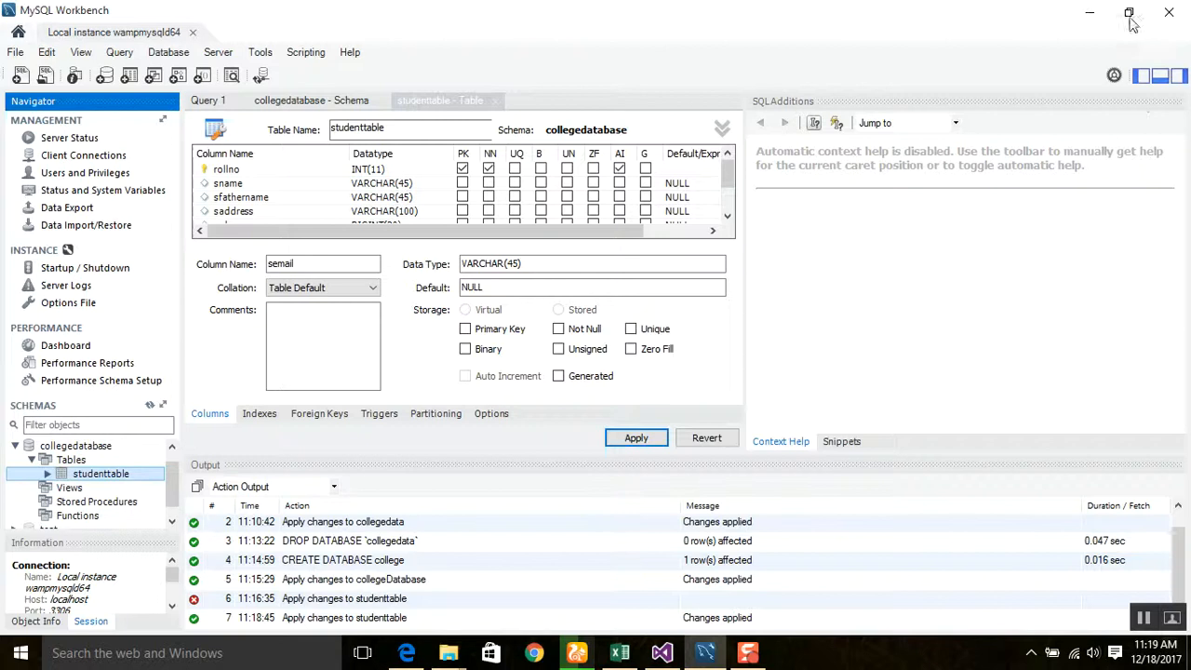
Minimize the database window and switch to Visual Studio
click(1089, 12)
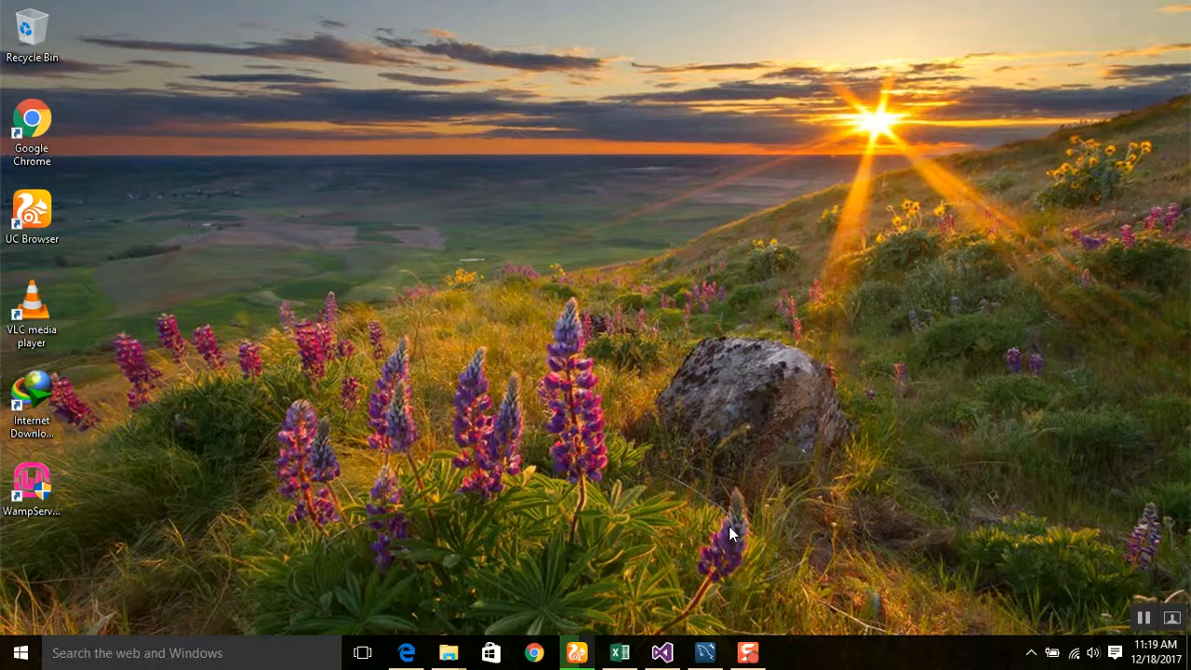
click(662, 652)
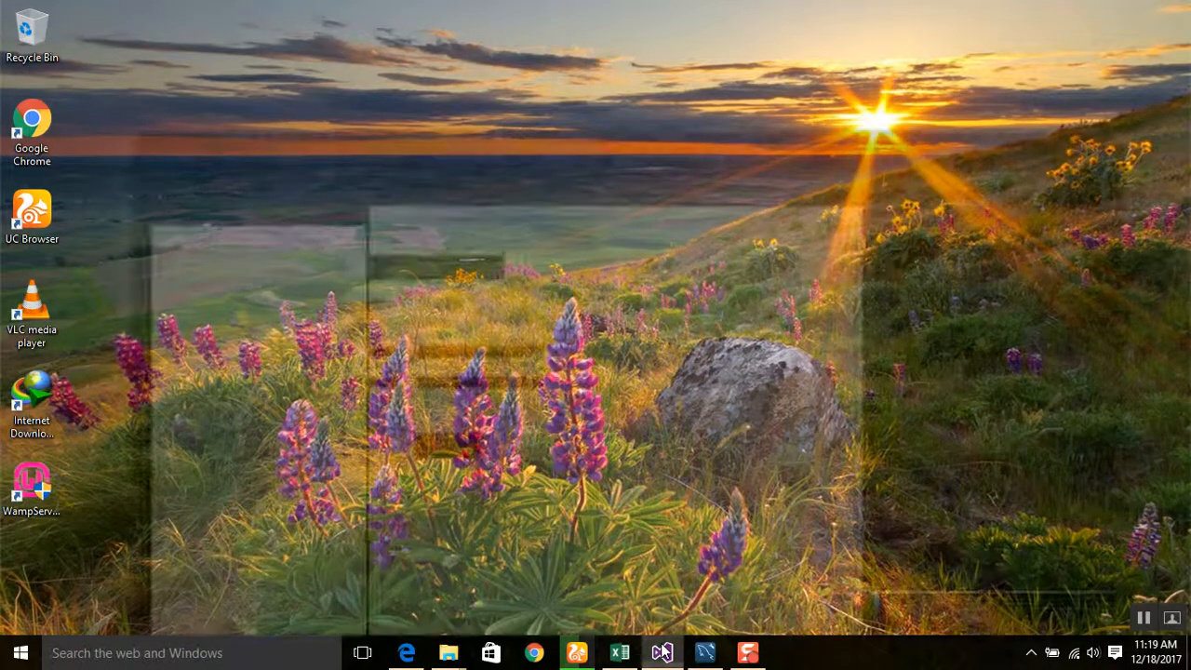